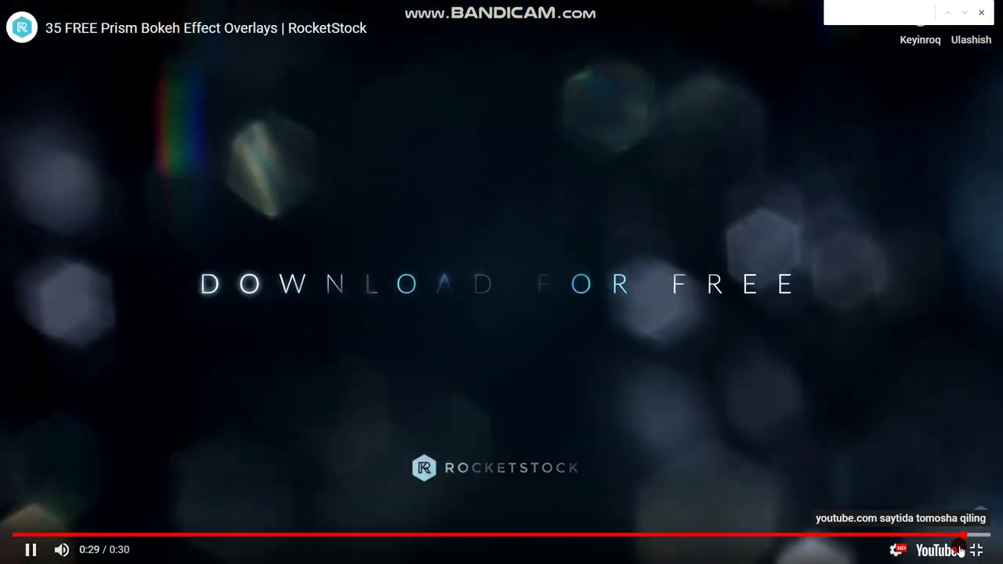
- Exit the full-screen Prism Bokeh overlay preview back to the RocketStock article
click(975, 551)
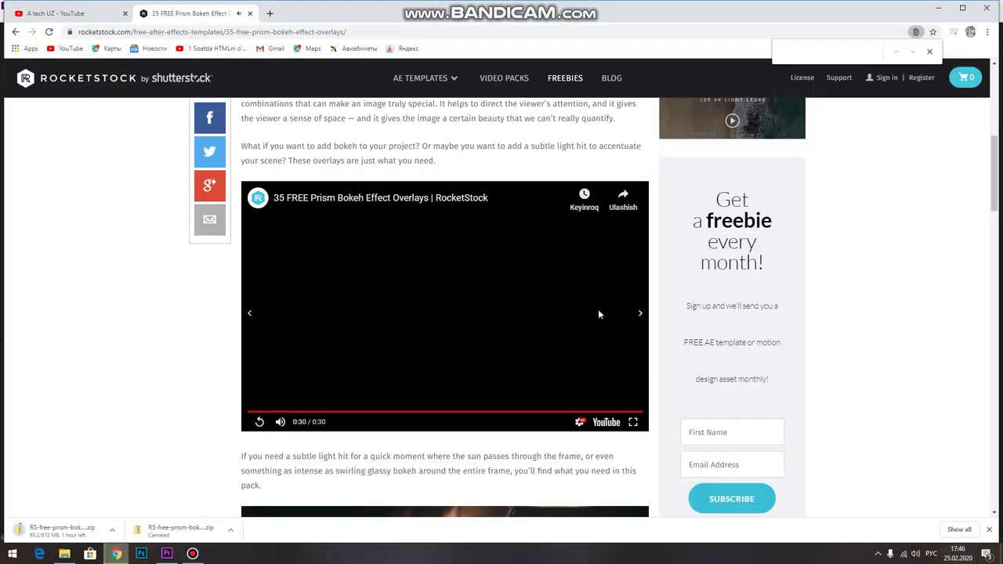
- Switch Chrome to the YouTube channel tab and view its home page
click(75, 12)
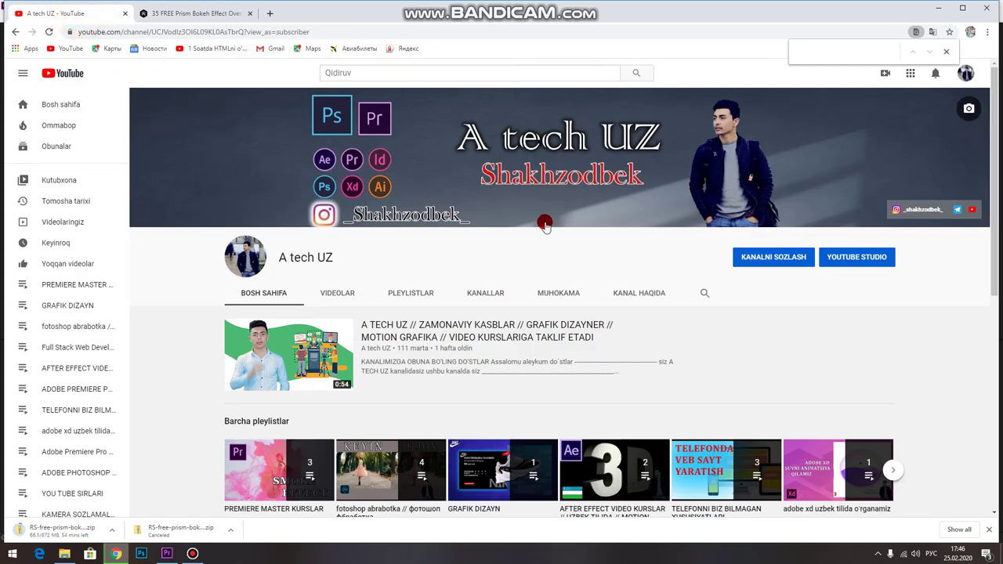
click(276, 558)
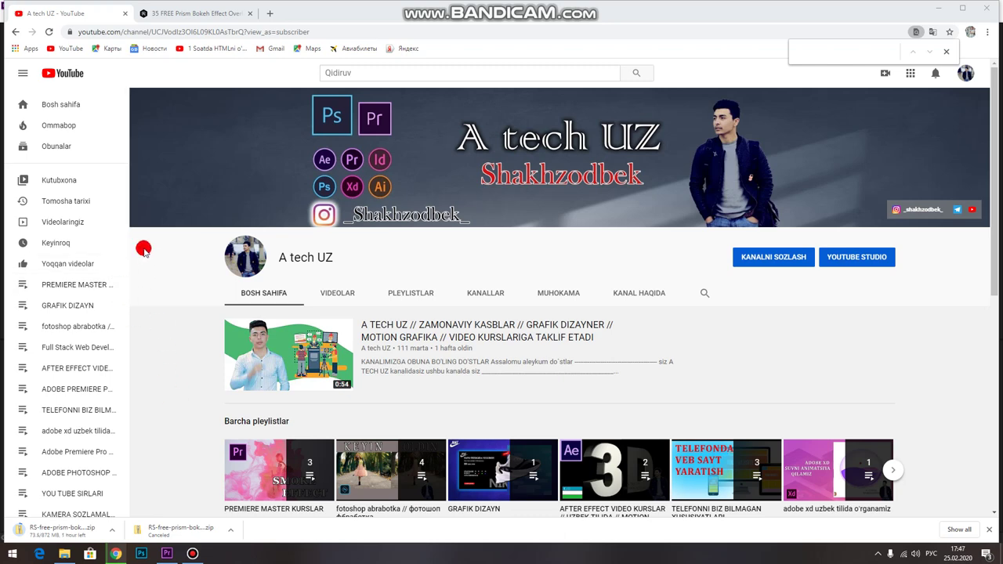
- In Premiere, delete the Bright_Spinning_Bokeh overlay clip from V2
click(167, 552)
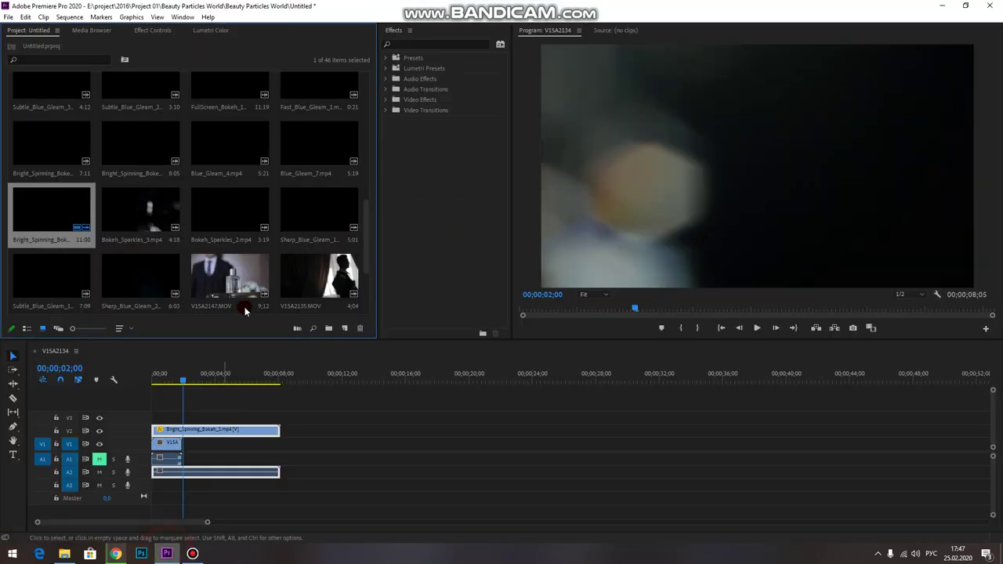
drag(186, 374, 165, 378)
click(193, 429)
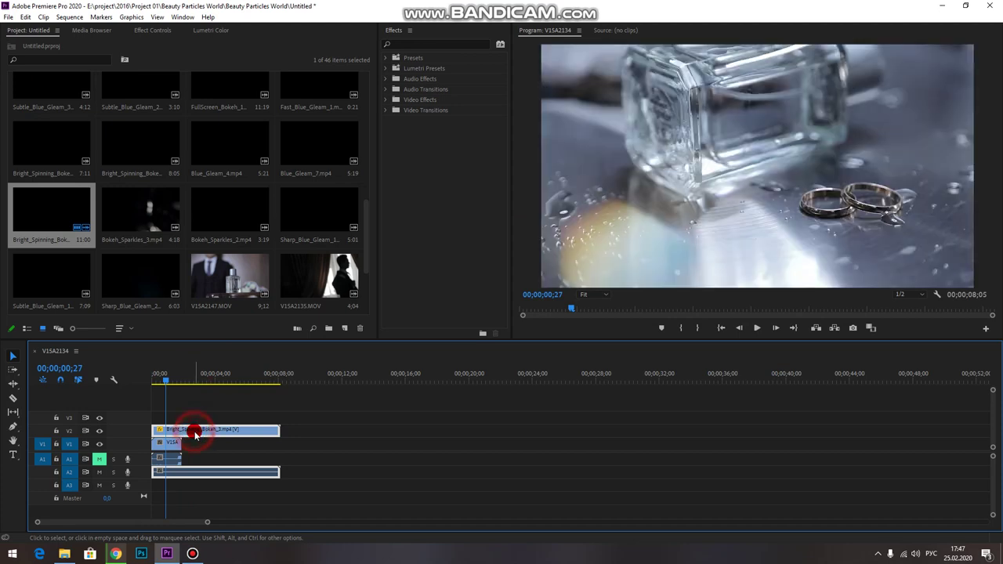
key(Delete)
click(155, 377)
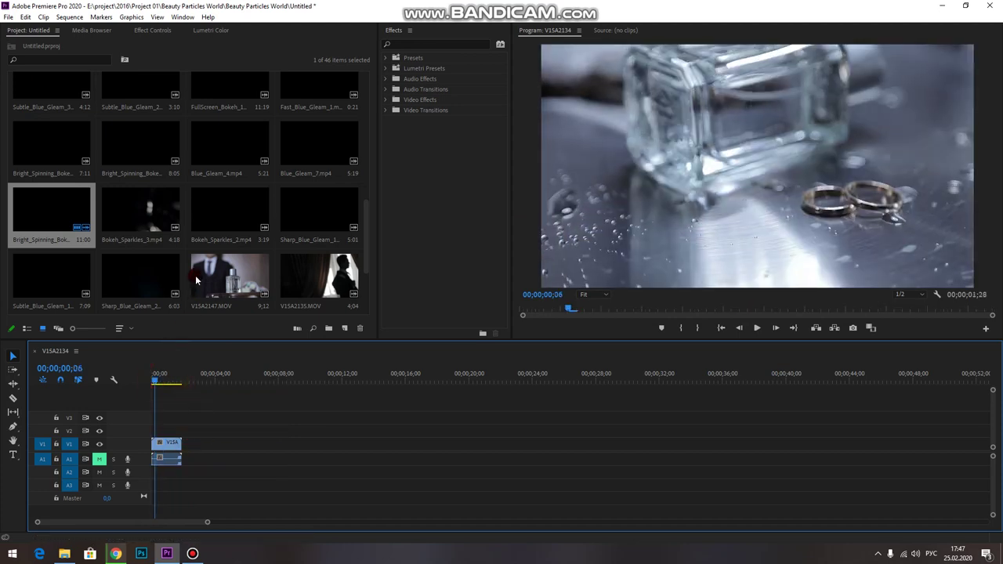
- Place V15A2135 and V15A2134 on V1, with V15A2135 at the sequence start
drag(305, 276, 184, 444)
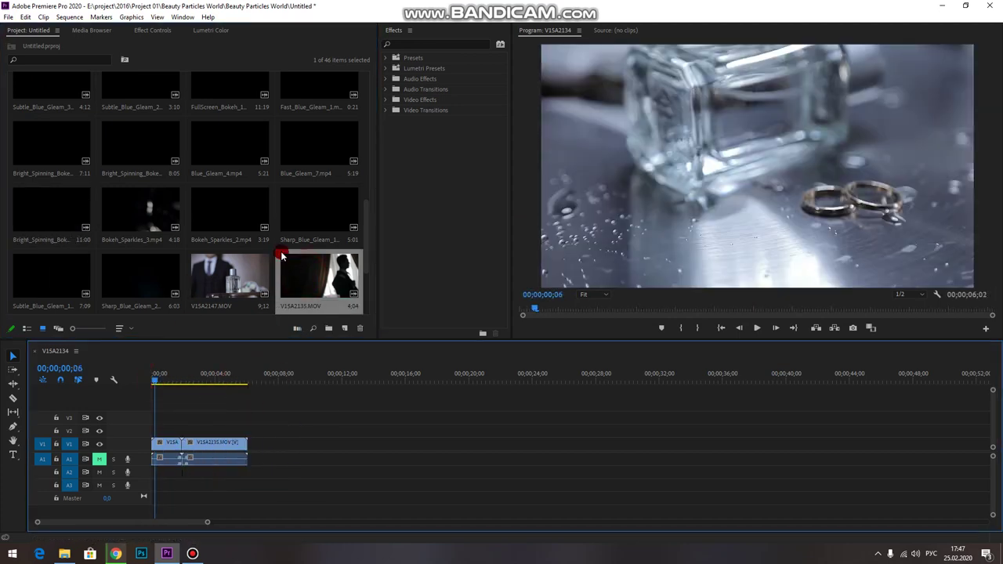
scroll(240, 252, down, 1)
scroll(239, 252, down, 1)
mouse_move(45, 275)
mouse_down()
mouse_move(251, 447)
mouse_move(178, 446)
mouse_up()
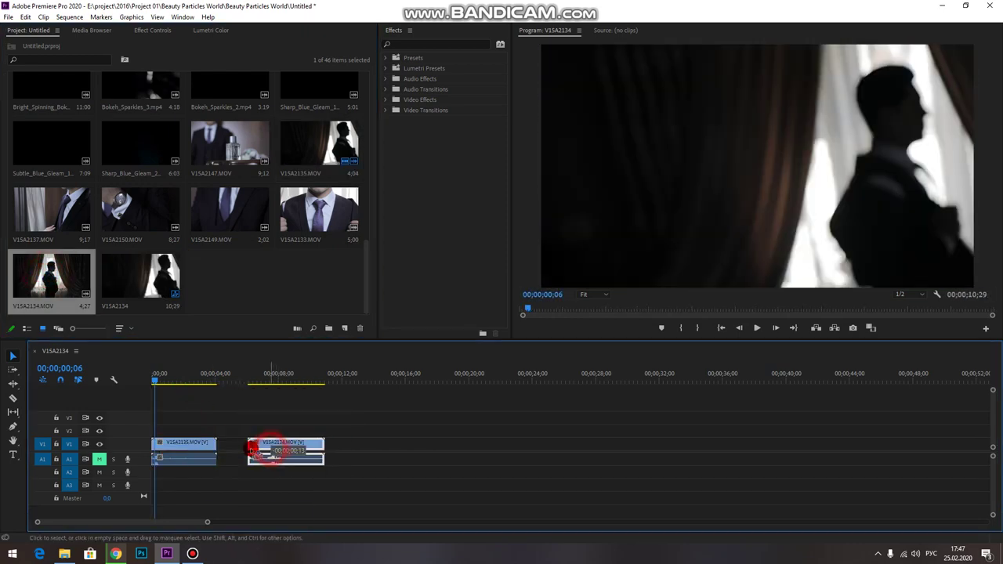
drag(269, 447, 240, 447)
- Put FullScreen_Bokeh_3 on V2 above the wedding clips and select it
click(214, 370)
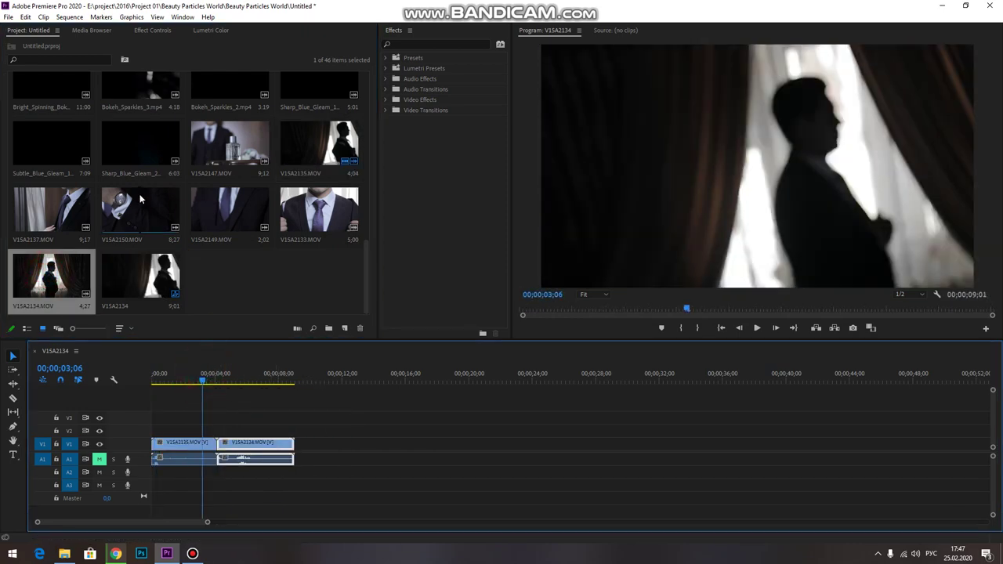
scroll(141, 200, up, 5)
drag(127, 146, 193, 400)
click(176, 381)
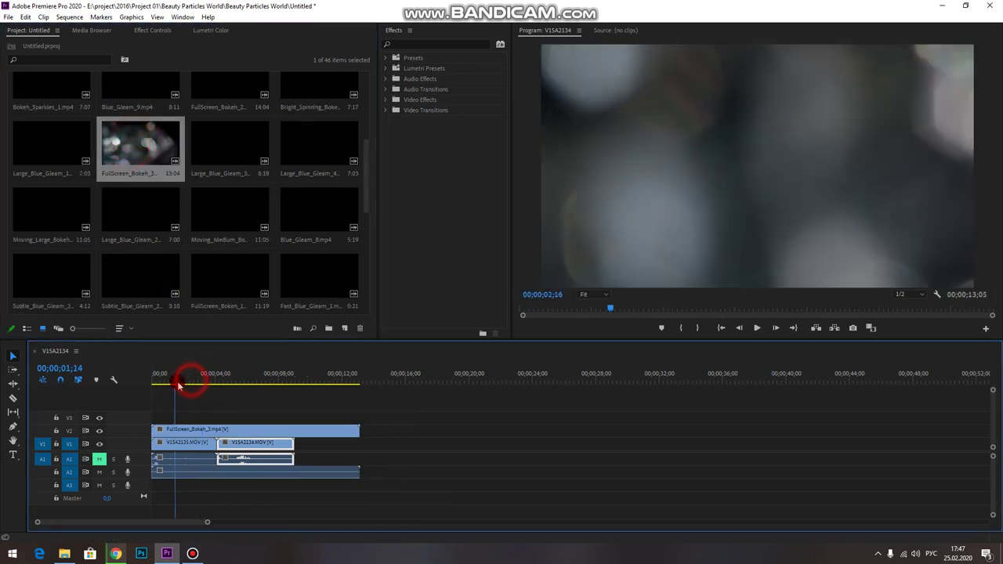
- Set the V2 overlay's Opacity blend mode to Screen, after trying Lighten
click(190, 431)
click(157, 27)
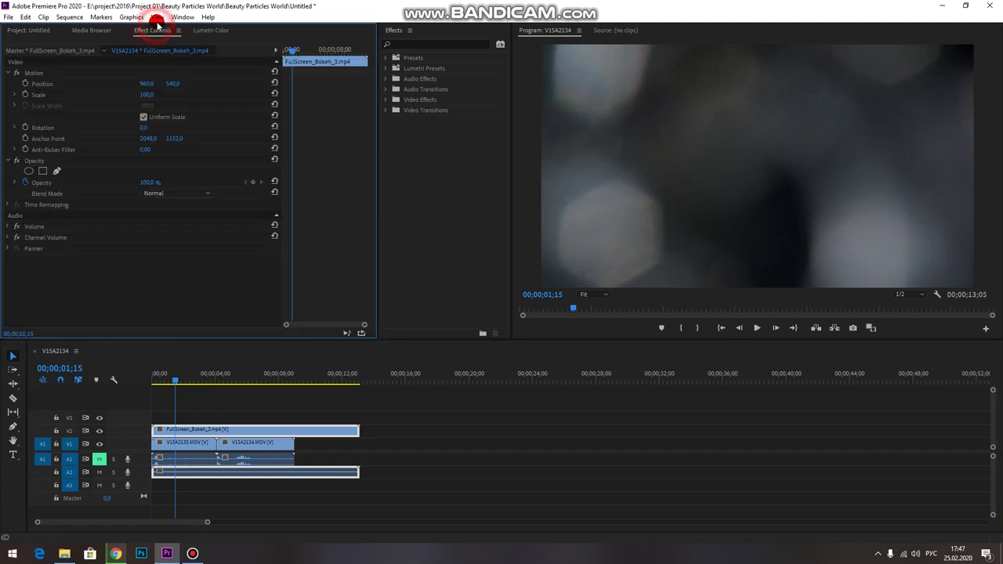
click(153, 196)
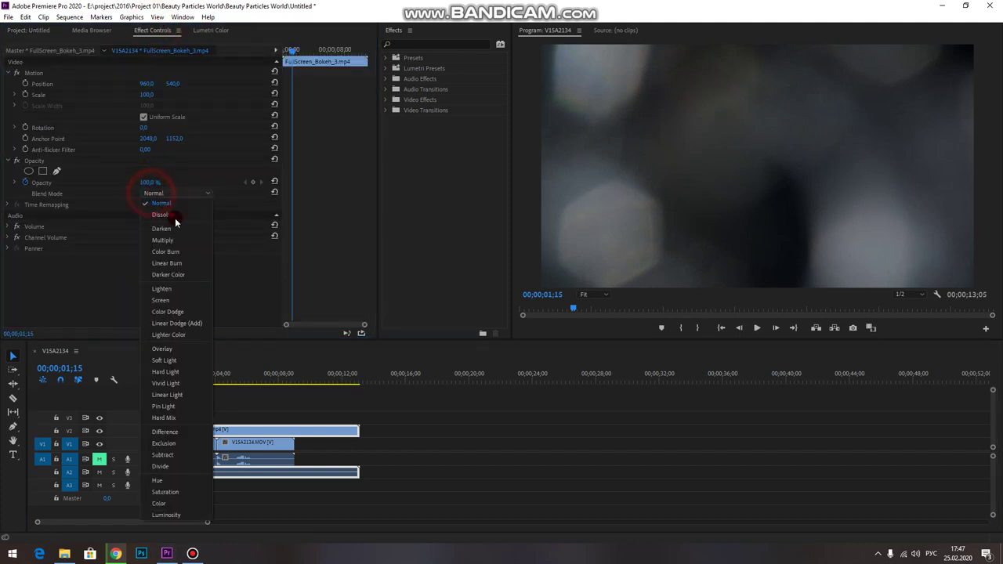
click(173, 289)
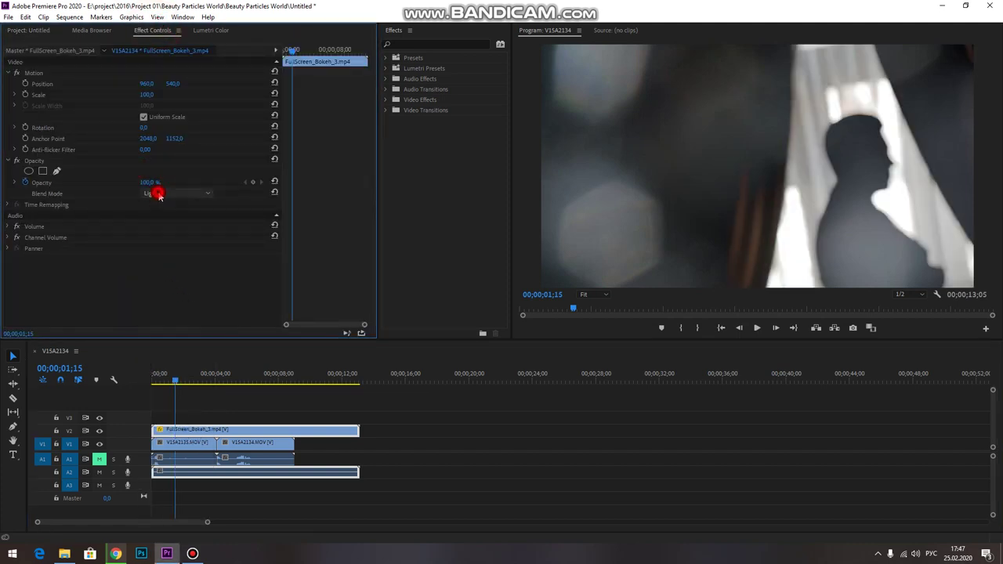
click(153, 193)
click(165, 293)
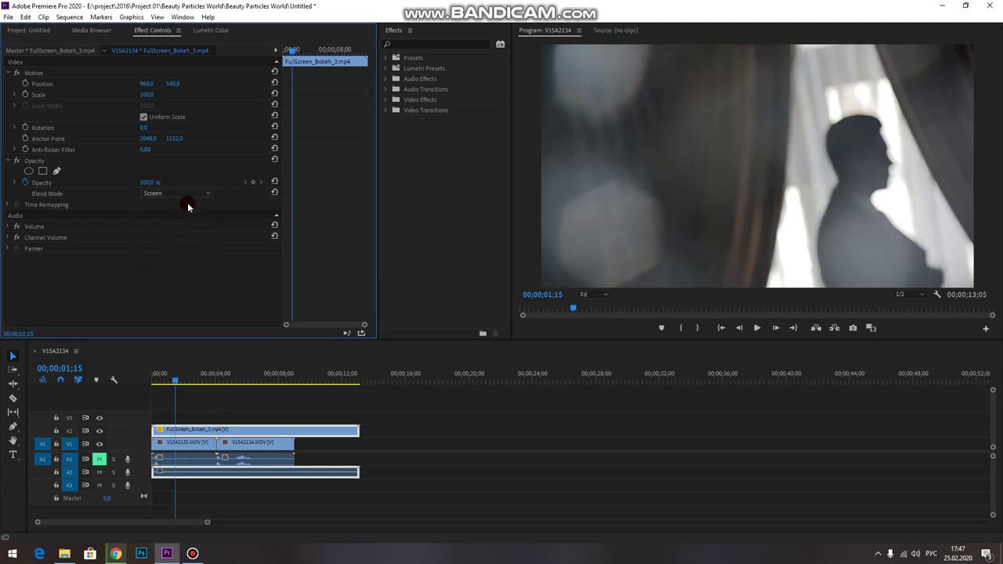
click(26, 183)
drag(174, 381, 135, 386)
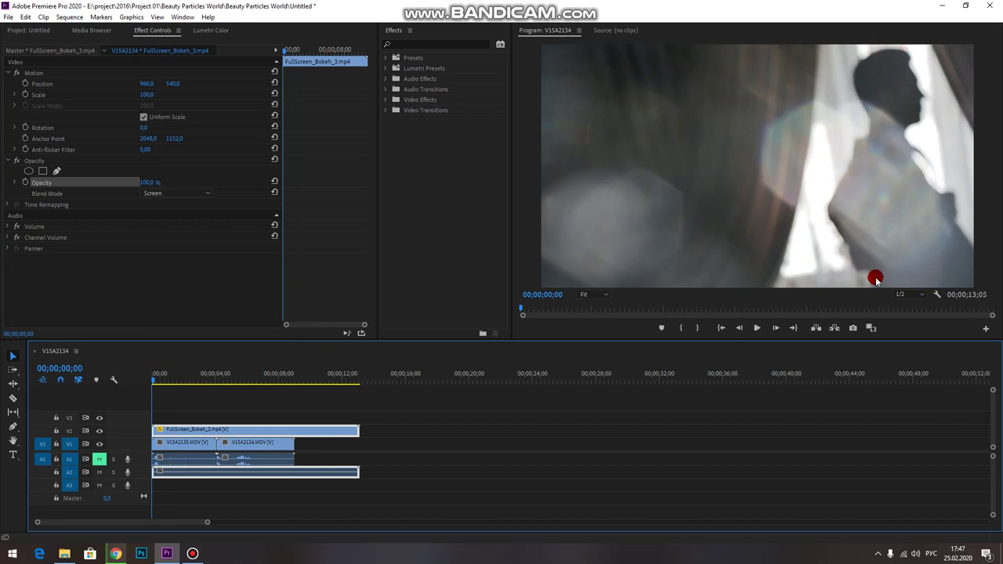
- Draw a freehand opacity mask around the right side of the frame at 00;00;00;16
click(76, 167)
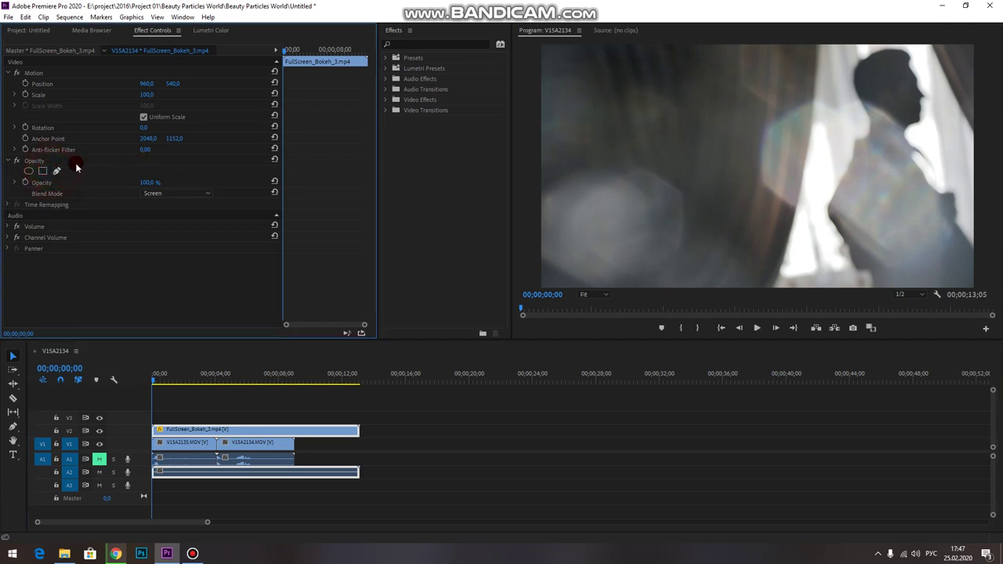
click(55, 171)
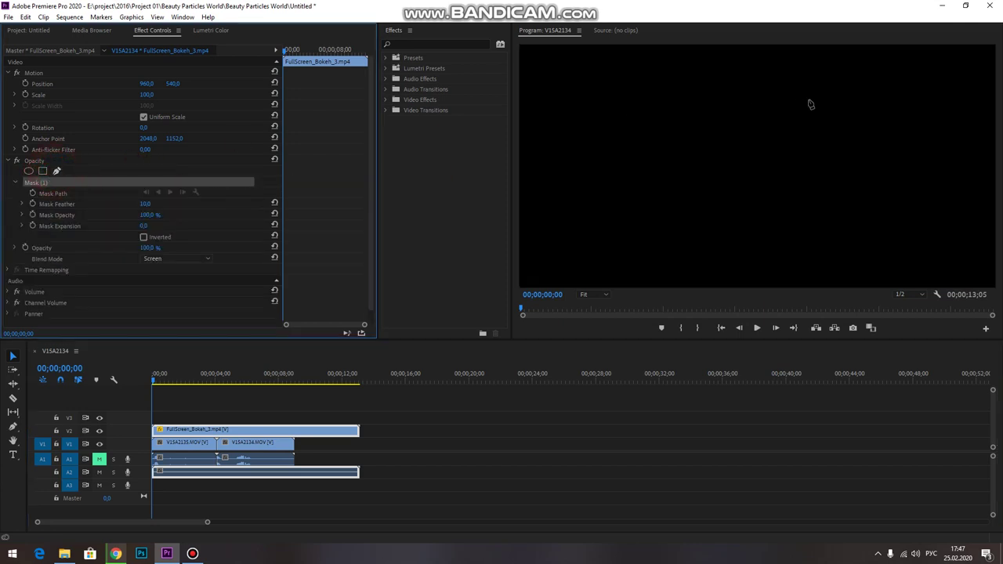
click(159, 376)
click(867, 42)
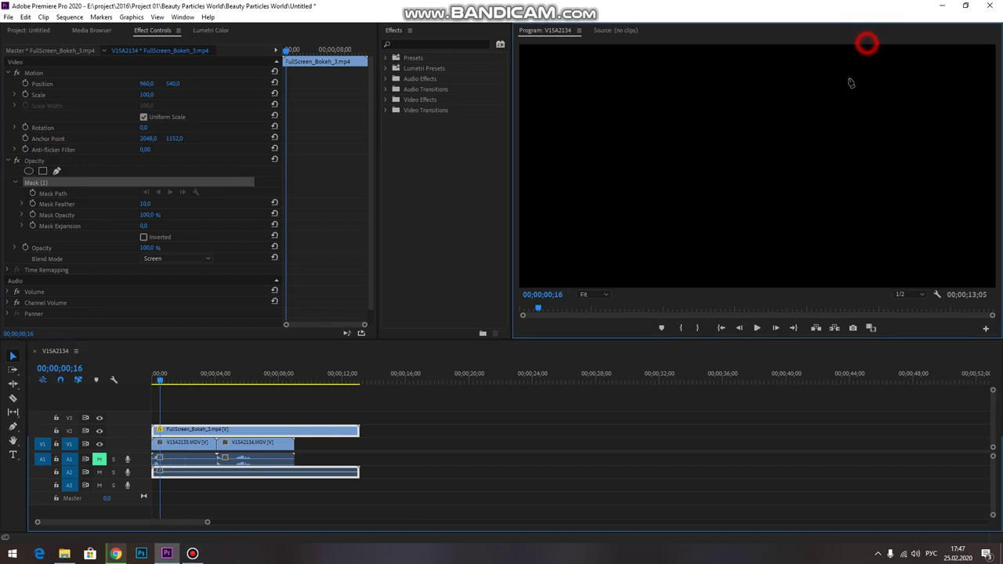
drag(808, 162, 796, 198)
click(788, 272)
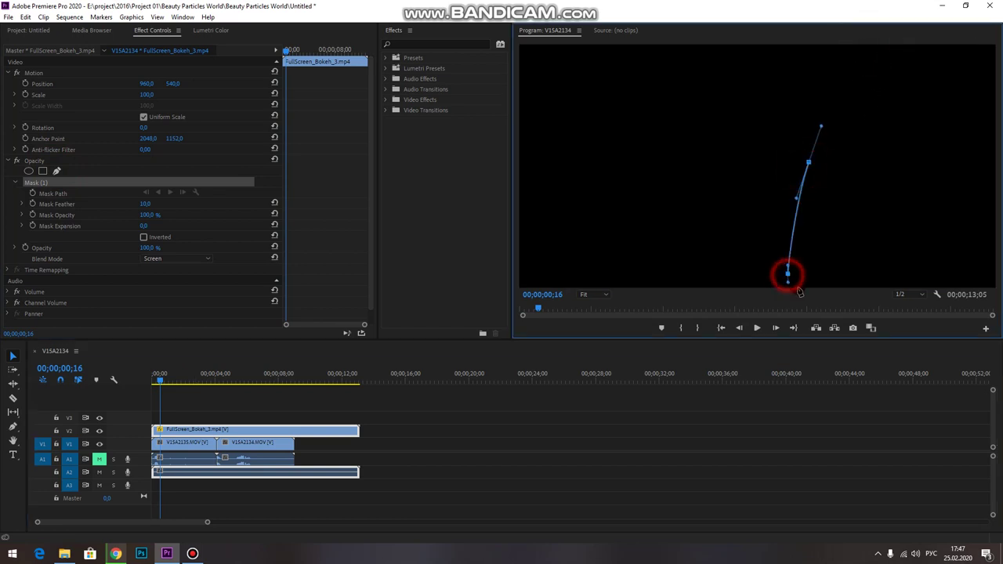
click(975, 283)
drag(982, 75, 980, 67)
drag(892, 49, 861, 47)
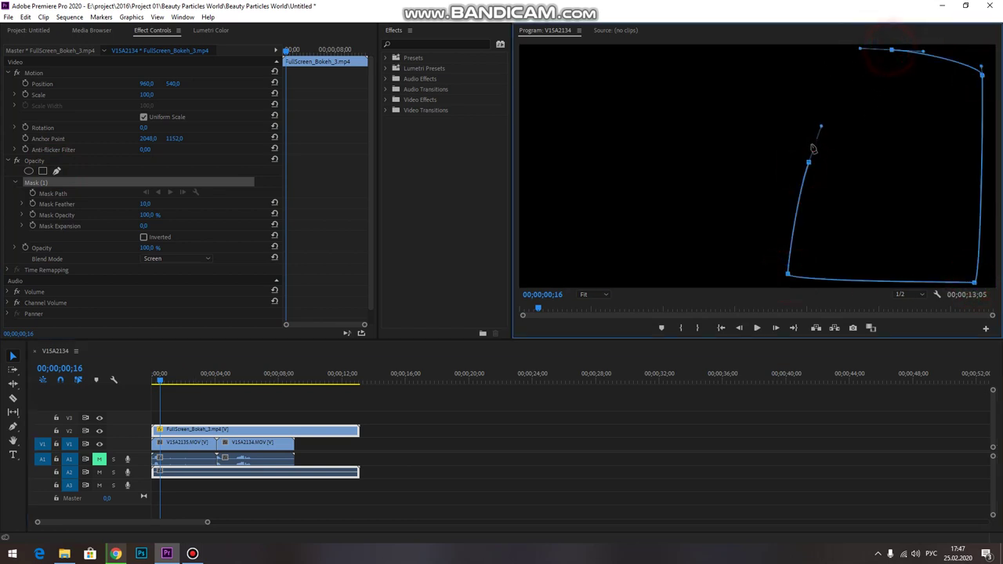
click(811, 167)
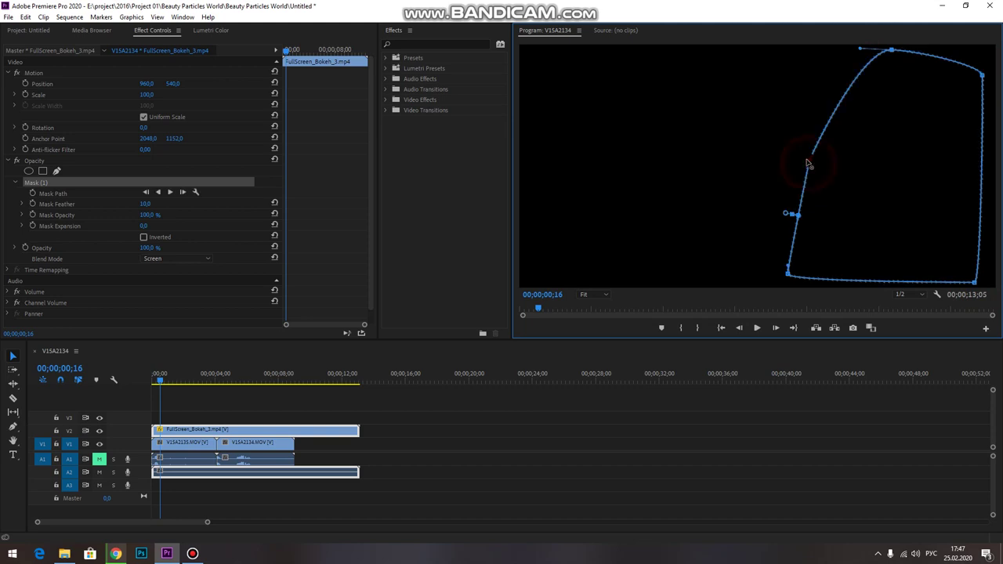
- Invert the mask and play the sequence to preview the masked overlay
click(143, 237)
click(153, 381)
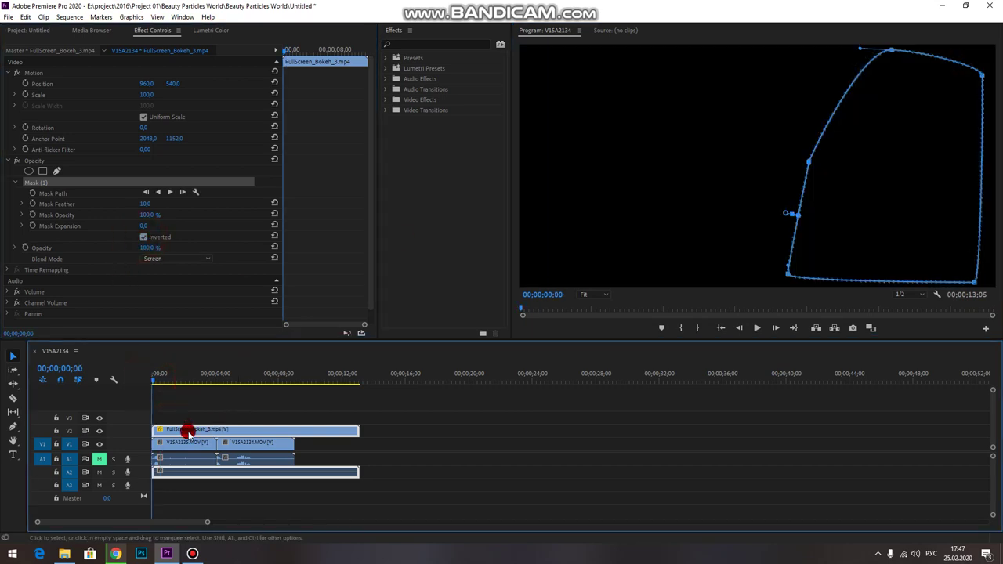
click(176, 415)
key(space)
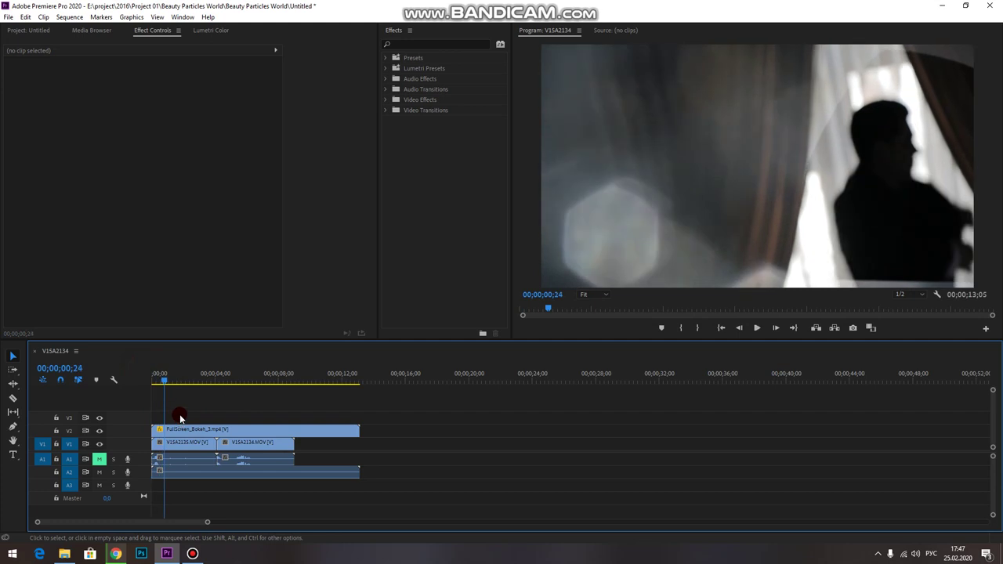
- Feather the overlay's mask edge to about 304.9
click(174, 430)
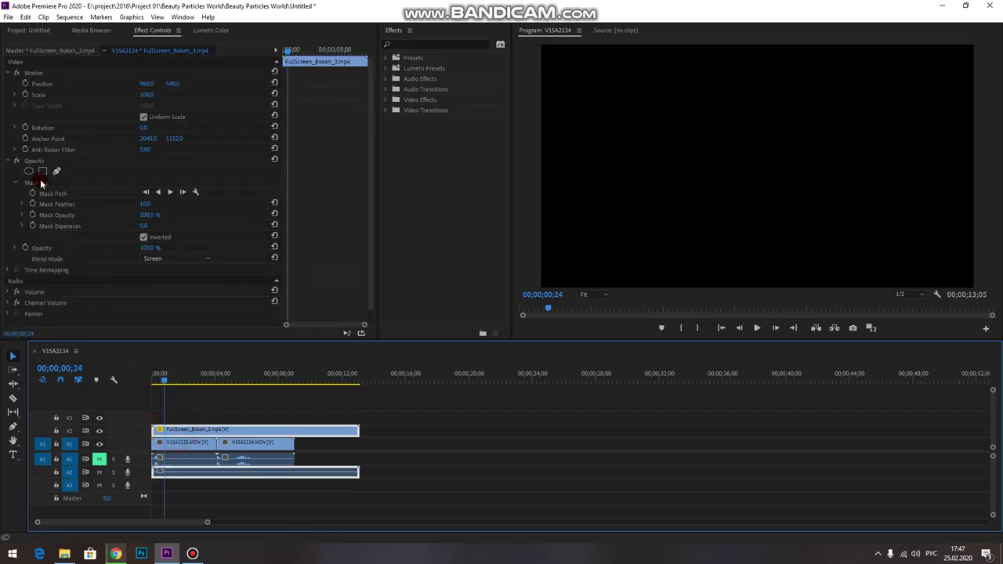
click(42, 182)
drag(783, 211, 755, 208)
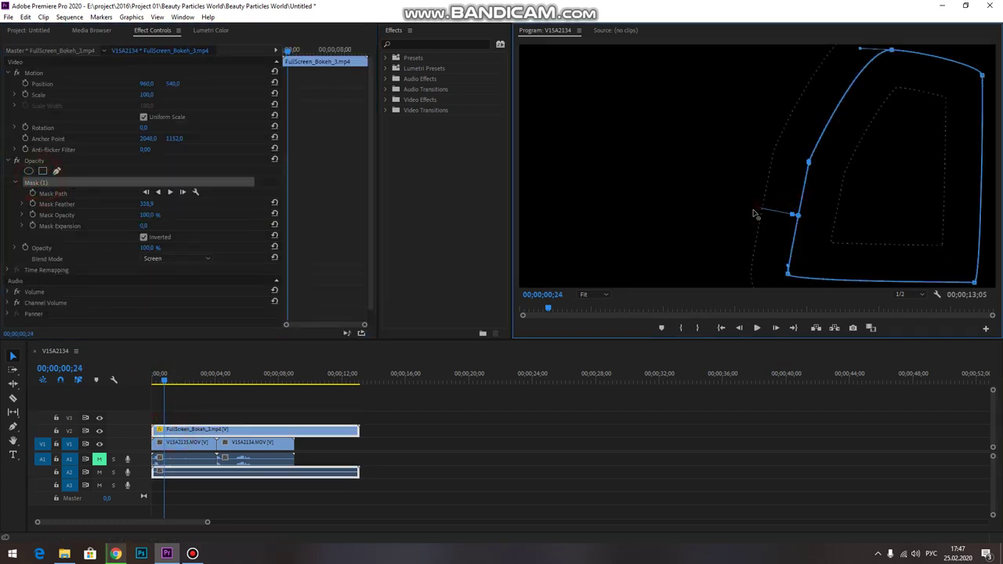
click(155, 378)
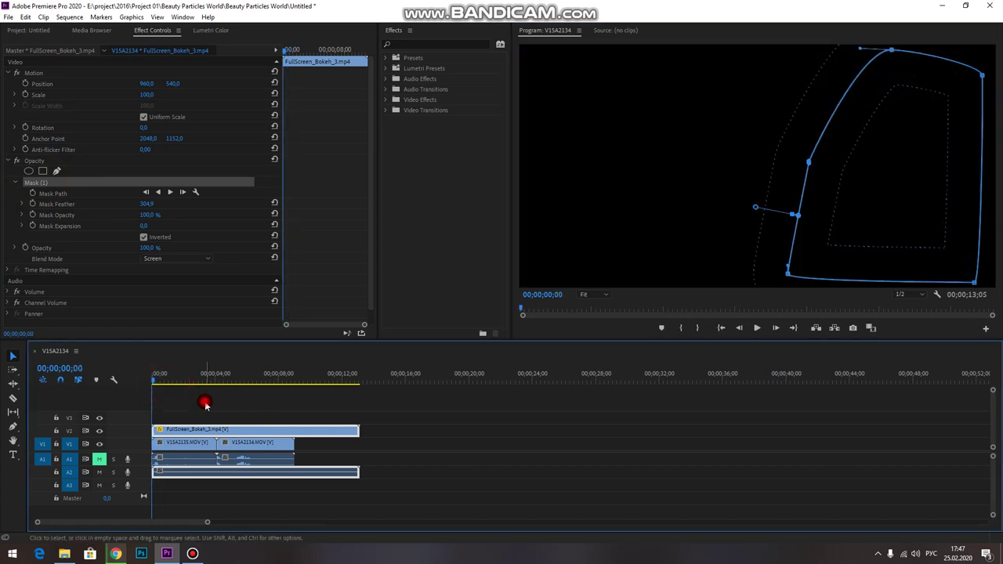
click(206, 407)
- Preview the sequence, then delete the FullScreen_Bokeh_3 overlay from V2
key(space)
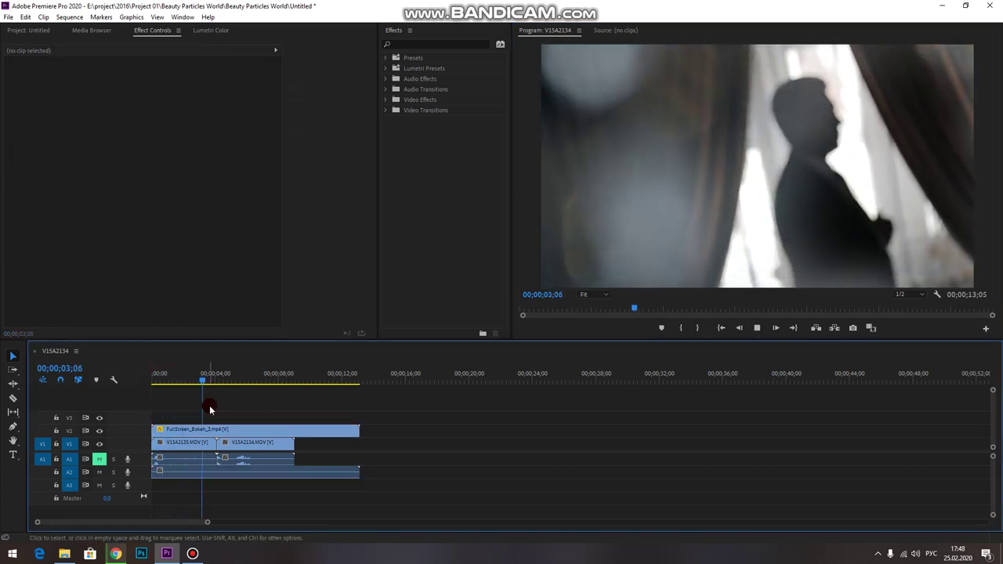
click(204, 430)
drag(210, 375, 230, 375)
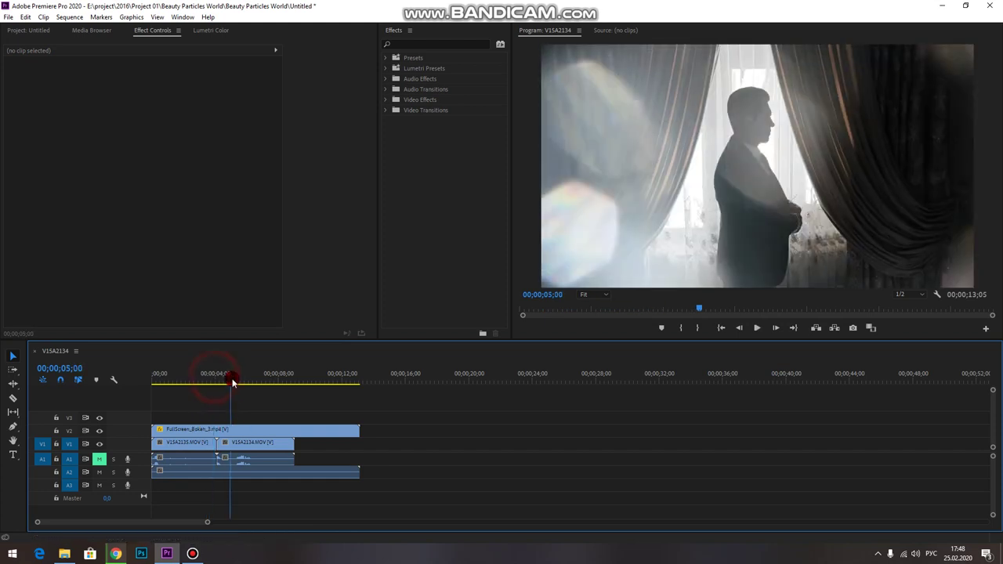
click(235, 430)
key(Delete)
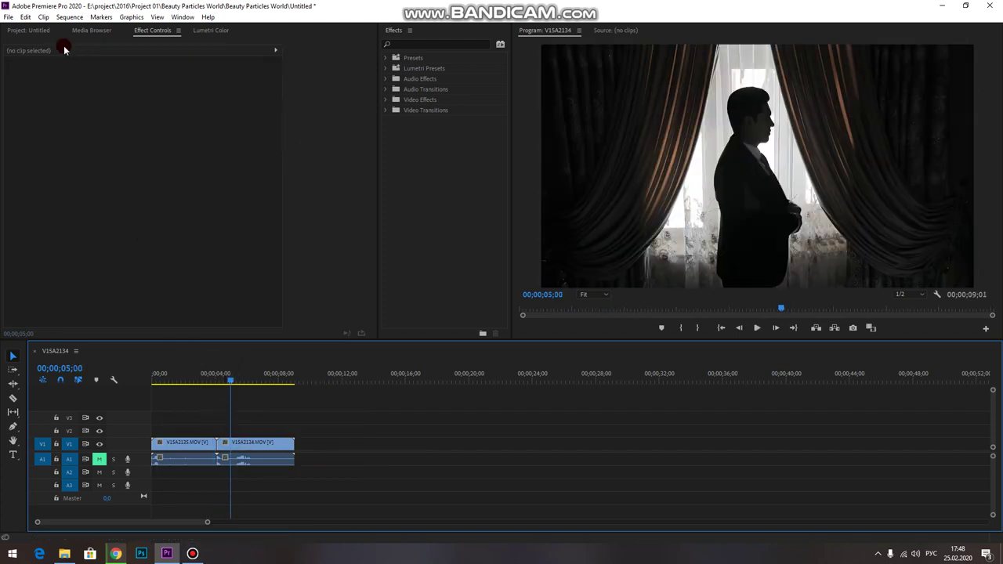
- Place Bokeh_Sparkles_3.mp4 on V2 above V15A2134 and open its effect settings
click(30, 30)
scroll(131, 213, down, 3)
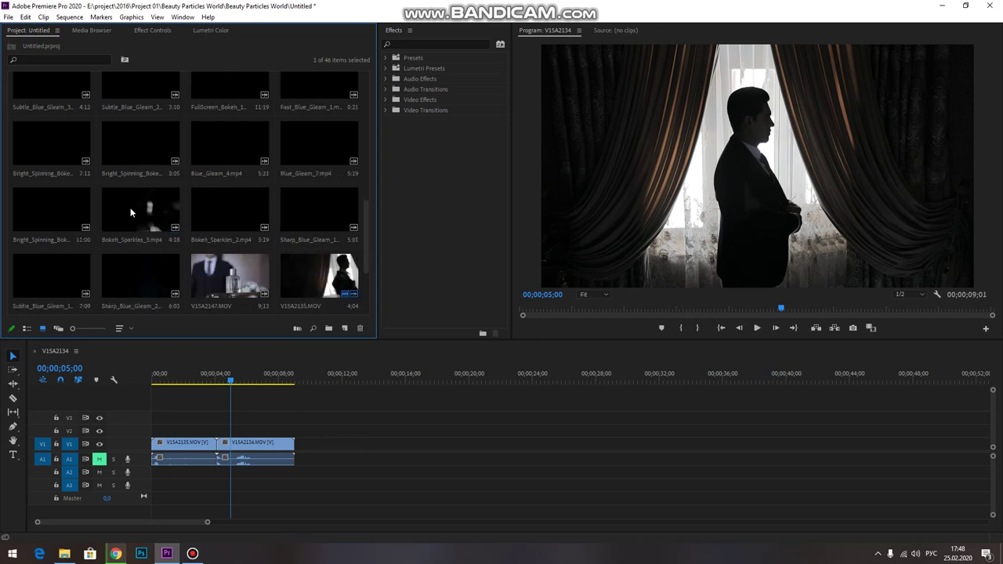
drag(126, 204, 225, 430)
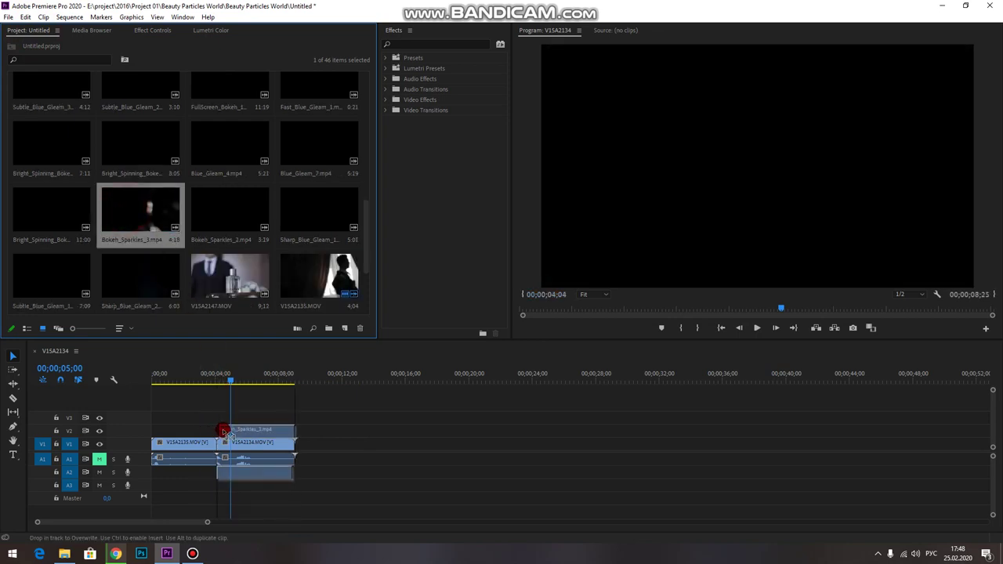
click(228, 379)
click(243, 382)
click(262, 429)
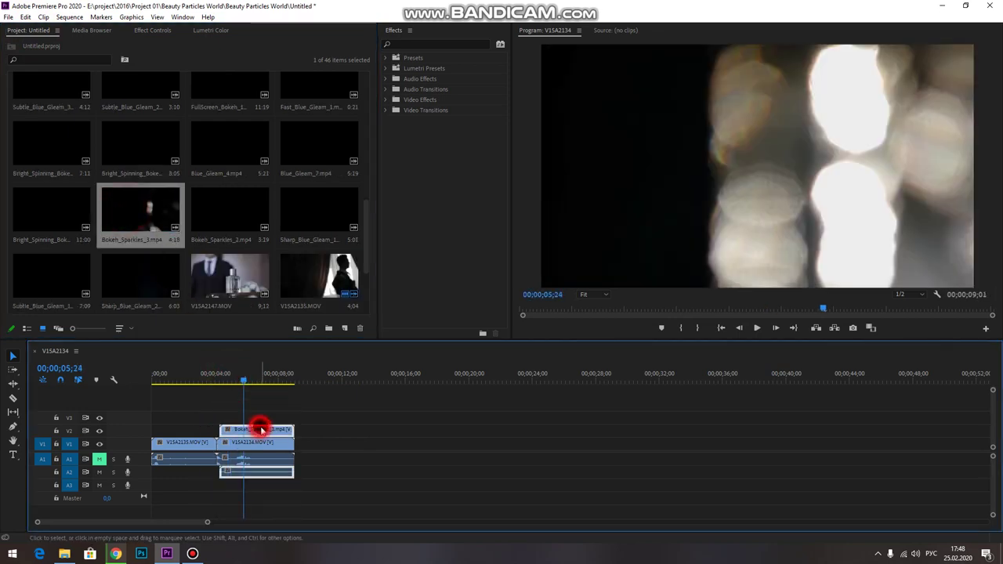
click(157, 30)
- Set Bokeh_Sparkles_3's blend mode to Lighten after trying Screen
click(164, 194)
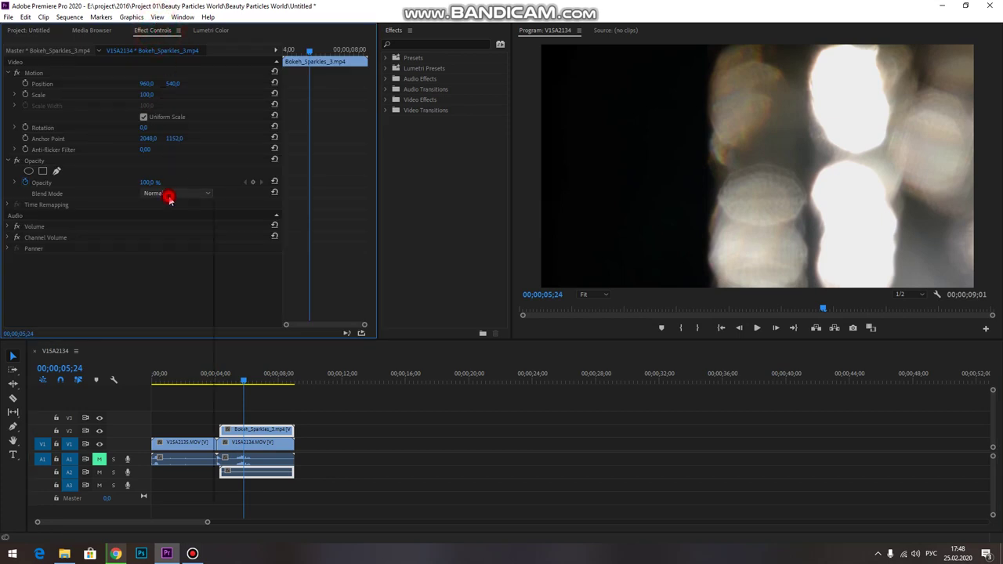
click(162, 294)
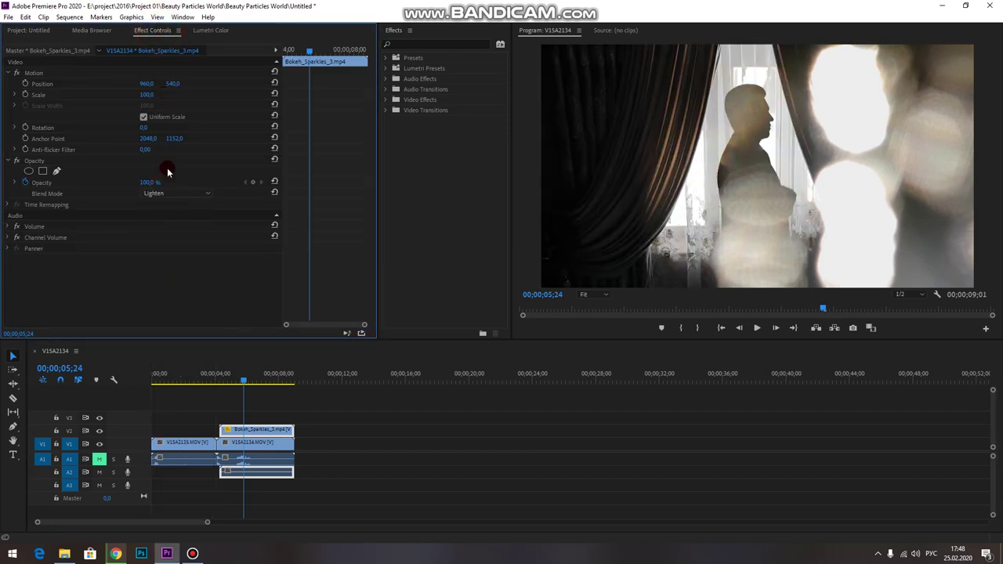
click(158, 196)
click(163, 299)
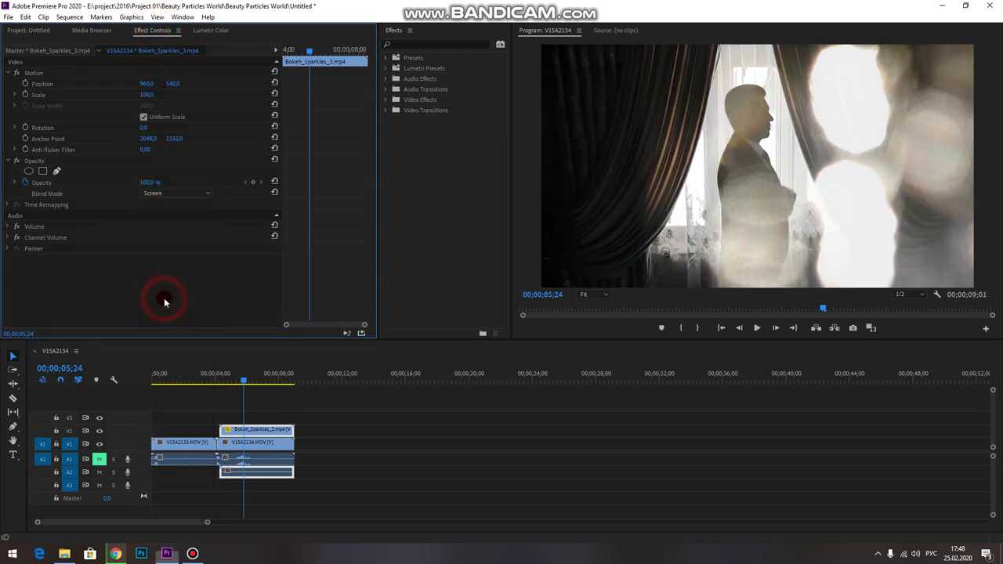
click(162, 196)
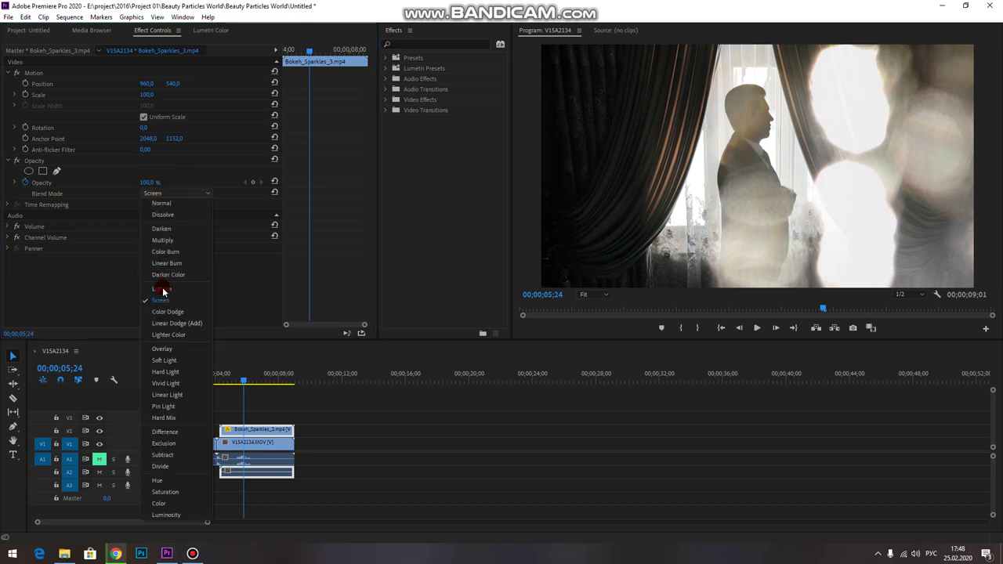
click(161, 292)
- Preview the Lighten blend from about 4;08 in the Program monitor
drag(236, 376, 220, 376)
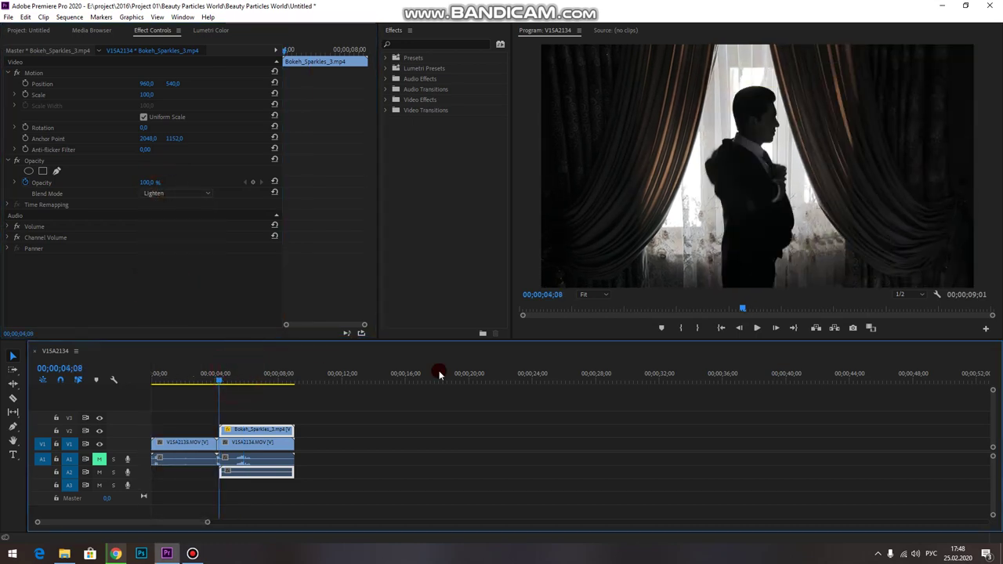
click(757, 329)
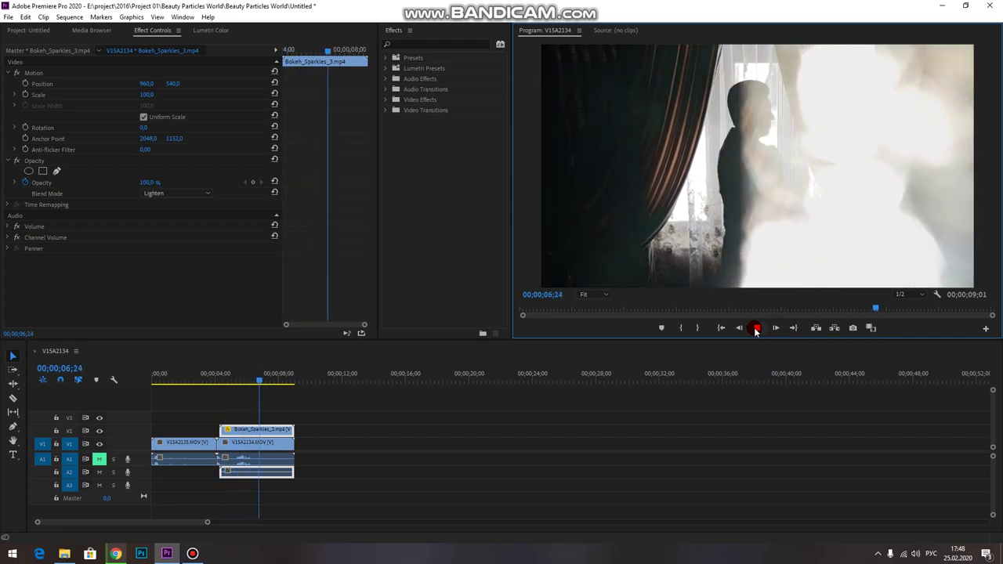
click(756, 329)
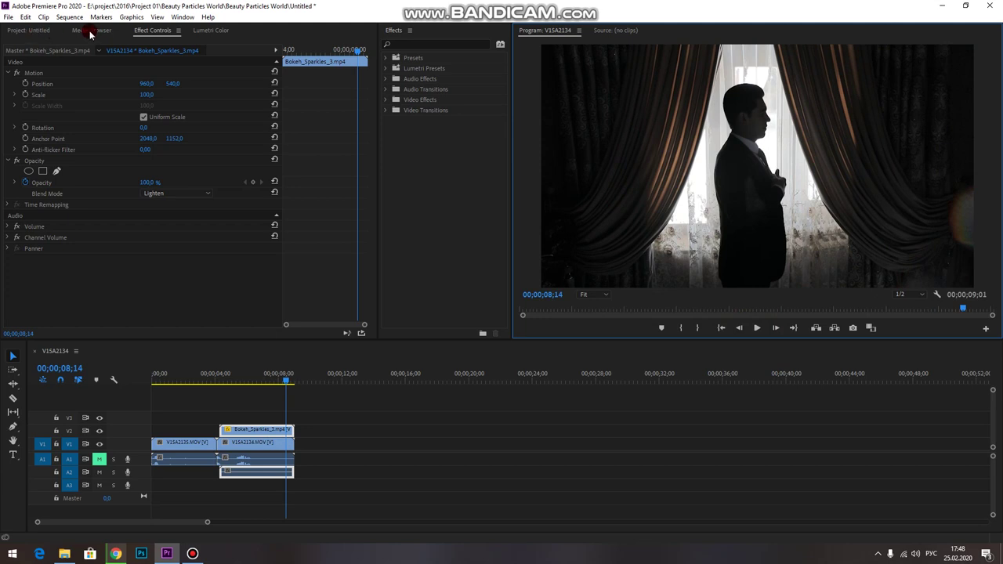
- Slide Bokeh_Sparkles_3 earlier, preview it, then delete it from V2
drag(257, 438, 206, 431)
click(193, 380)
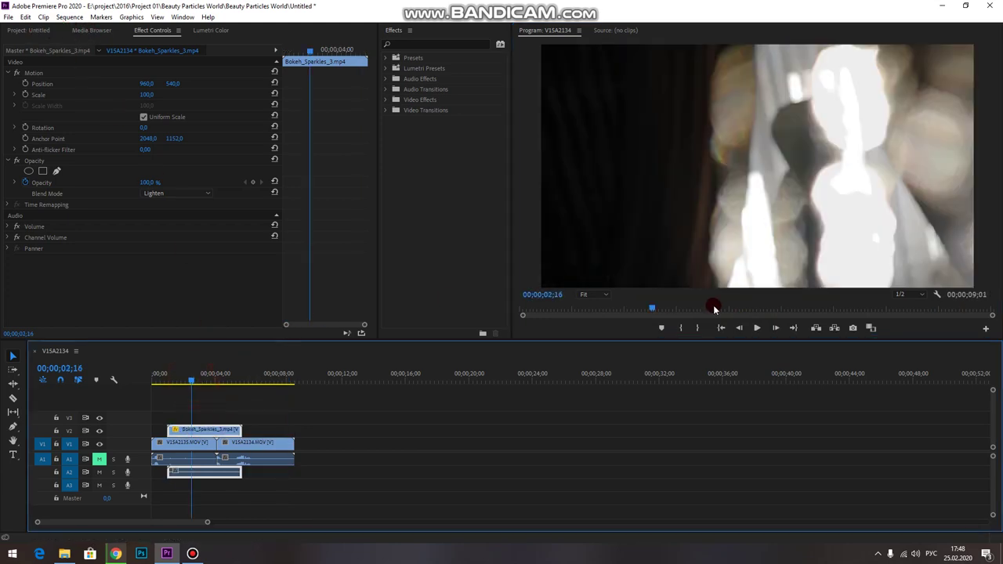
click(759, 329)
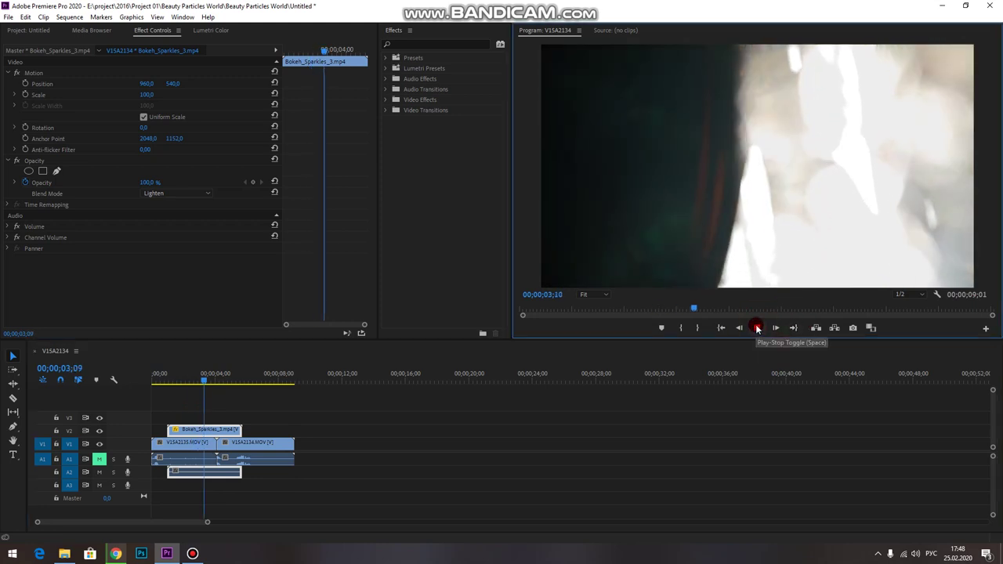
click(757, 329)
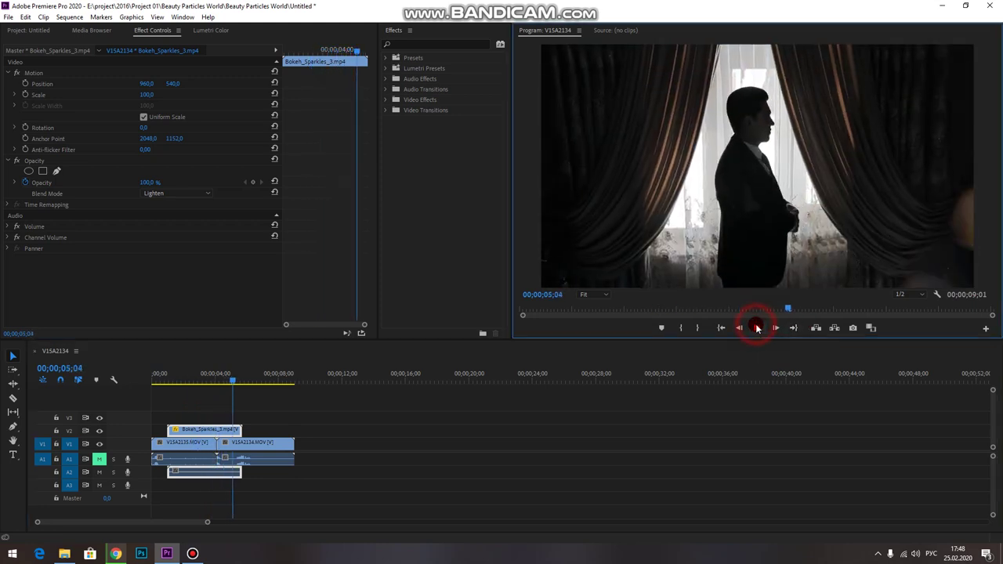
drag(224, 375, 220, 375)
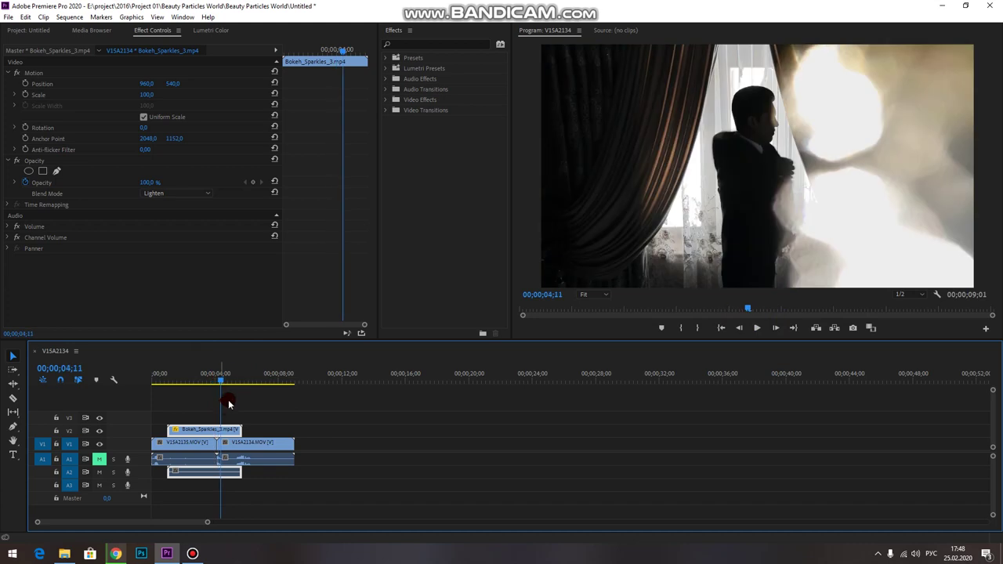
key(Delete)
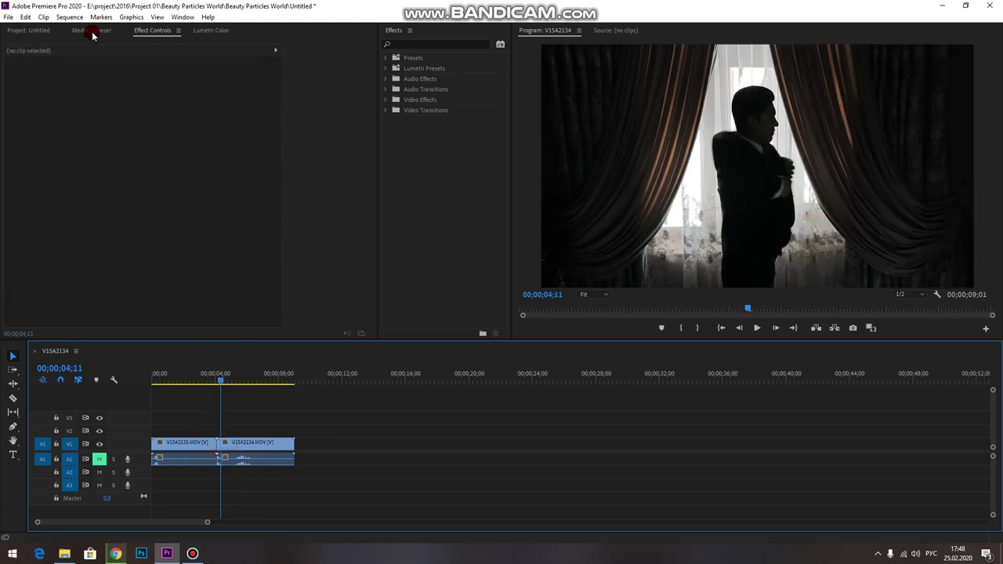
- Drag Large_Blue_Gleam_1.mp4 from the Project panel onto V2 at the start
click(35, 31)
scroll(120, 142, down, 3)
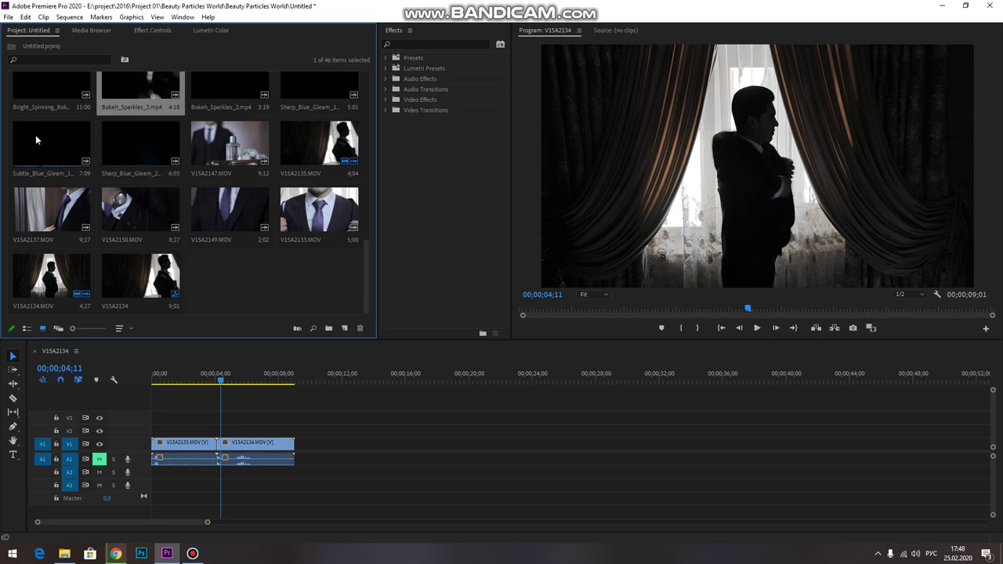
scroll(53, 128, up, 3)
scroll(53, 128, up, 4)
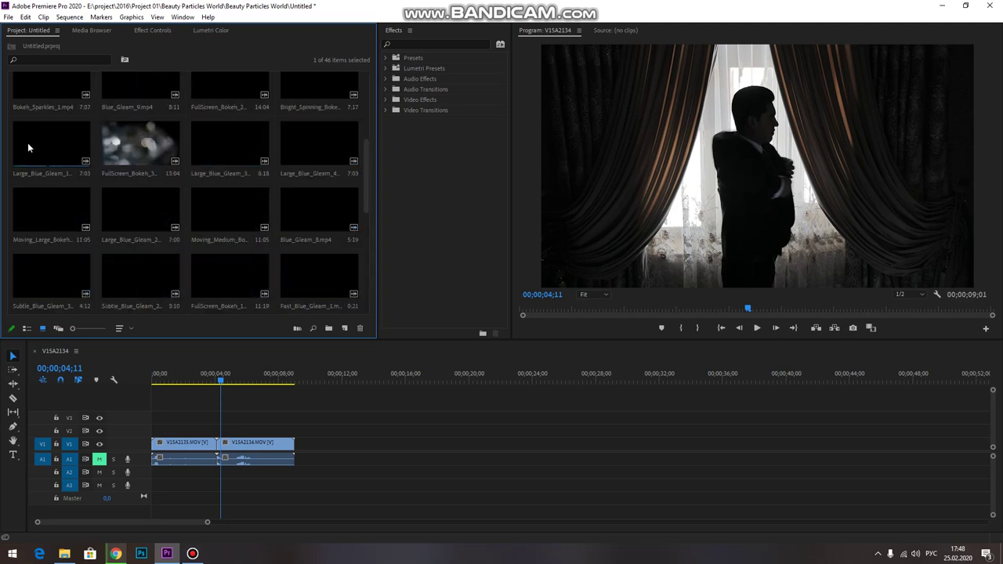
mouse_move(28, 143)
mouse_down()
mouse_move(171, 431)
mouse_move(154, 430)
mouse_up()
- Drop Large_Blue_Gleam_1 on V2 at the start and select it for effect editing
click(184, 376)
click(183, 432)
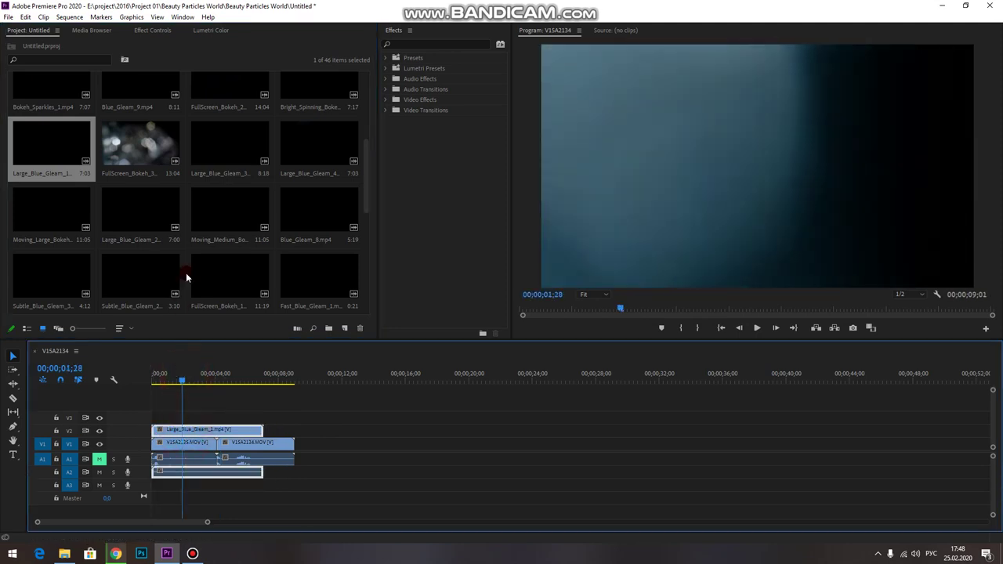
click(165, 32)
- Try Darker Color and Color Dodge, settle on Screen blend, and preview from the start
click(162, 194)
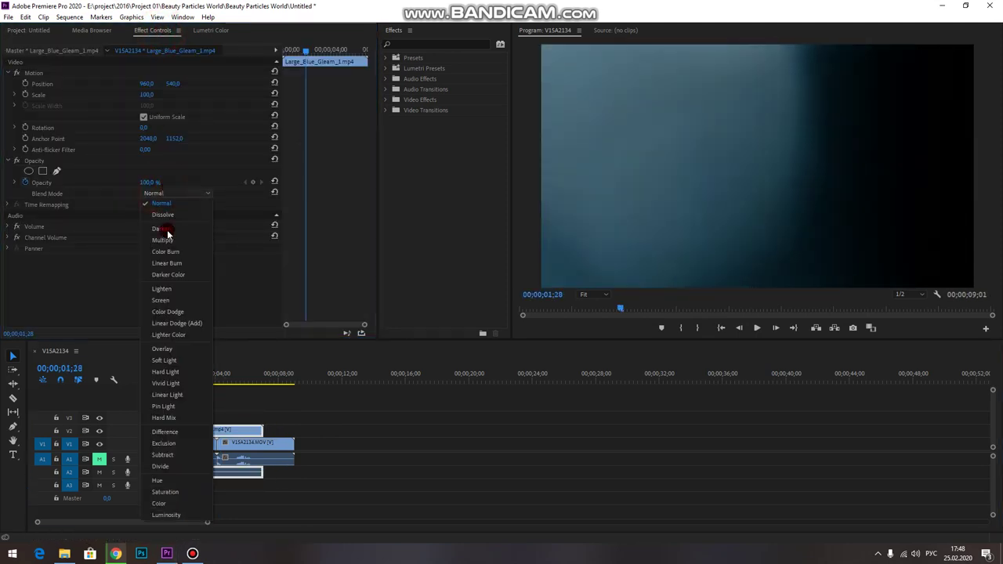
click(165, 275)
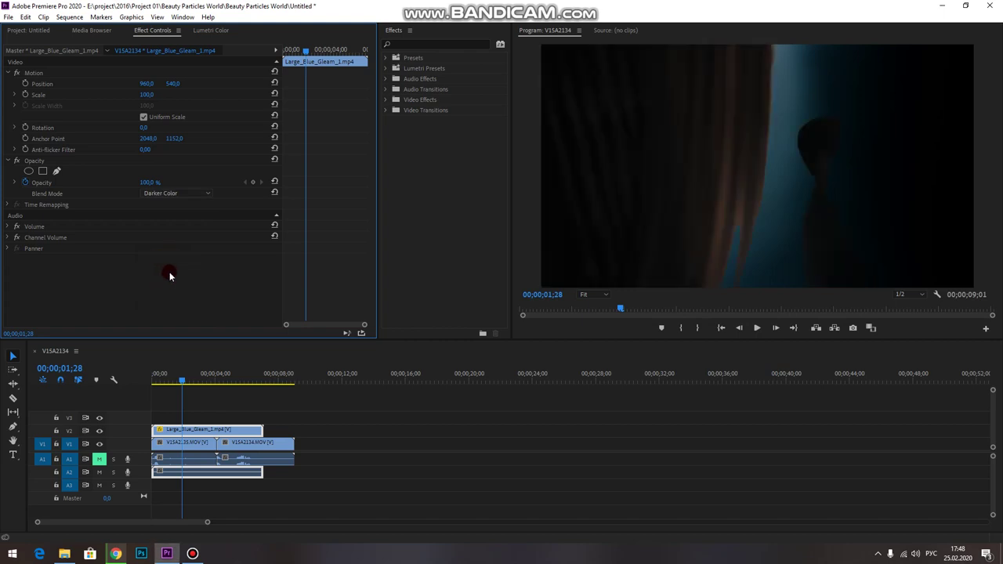
click(161, 193)
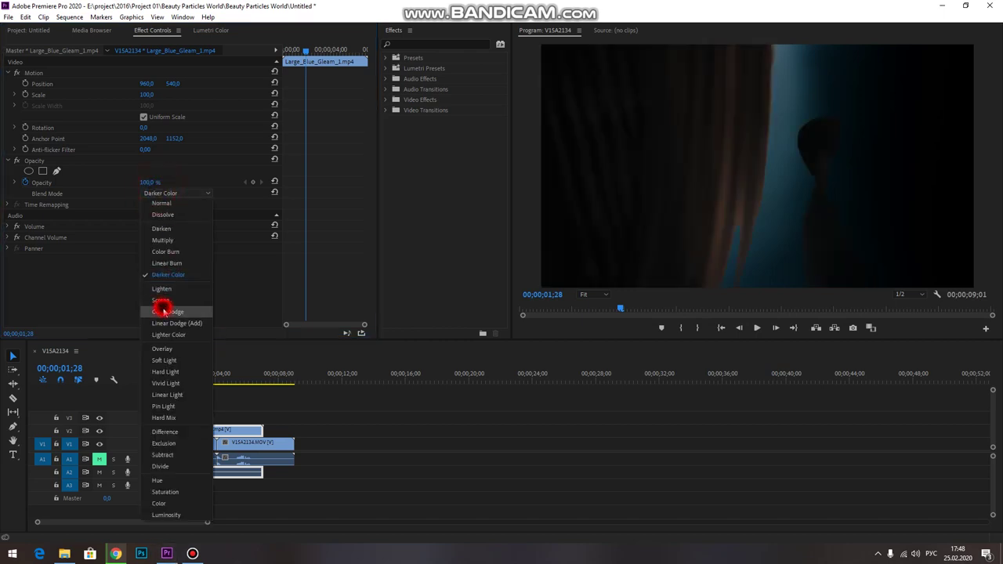
click(162, 307)
click(161, 196)
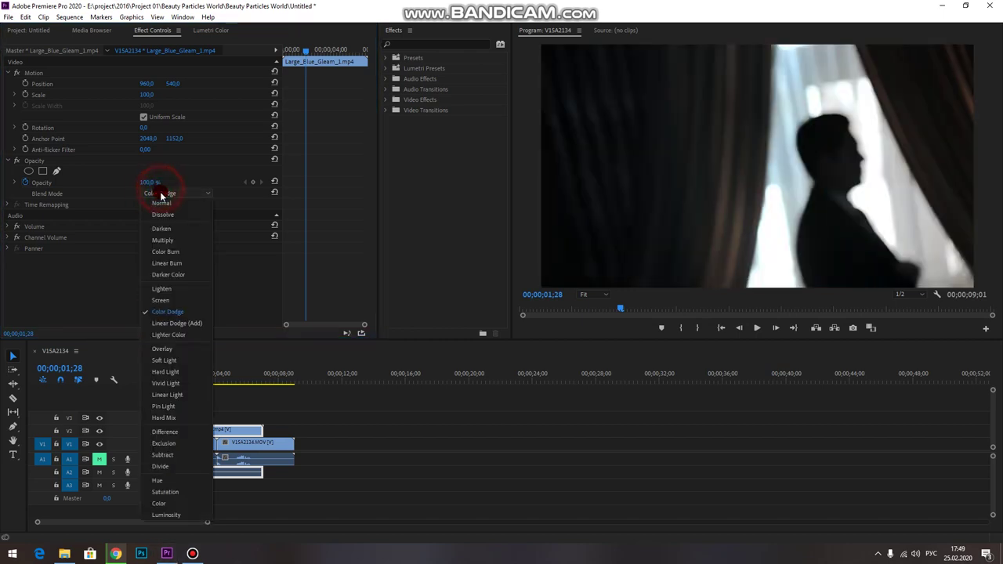
click(167, 303)
drag(179, 379, 123, 377)
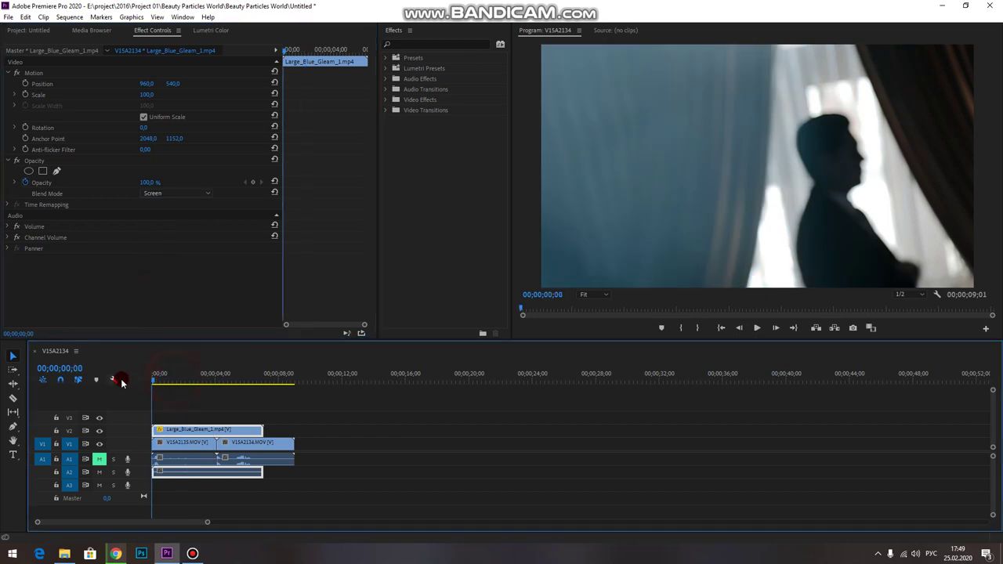
click(757, 329)
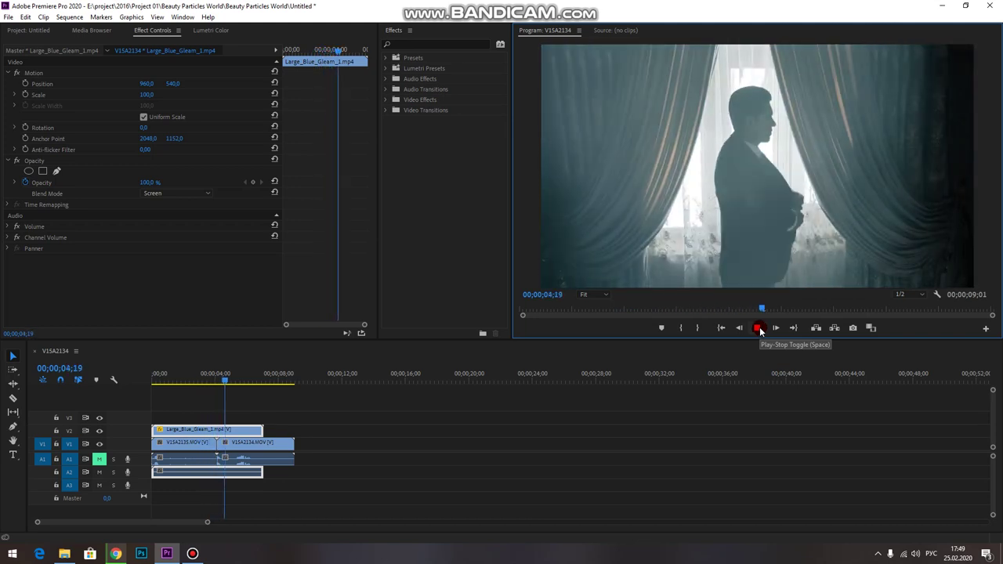
- Stop playback and delete the Large_Blue_Gleam_1 overlay from V2
click(759, 330)
click(193, 381)
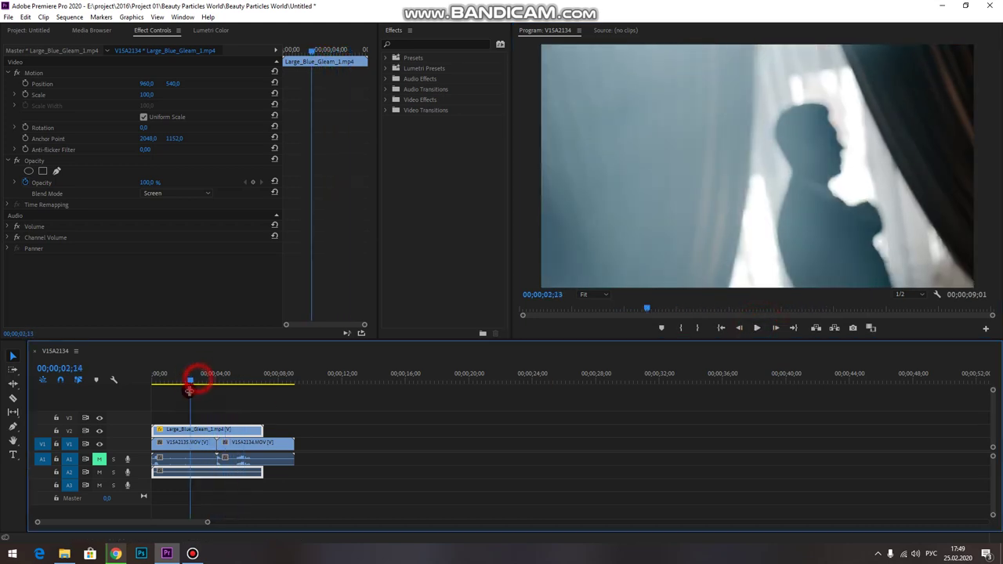
click(195, 432)
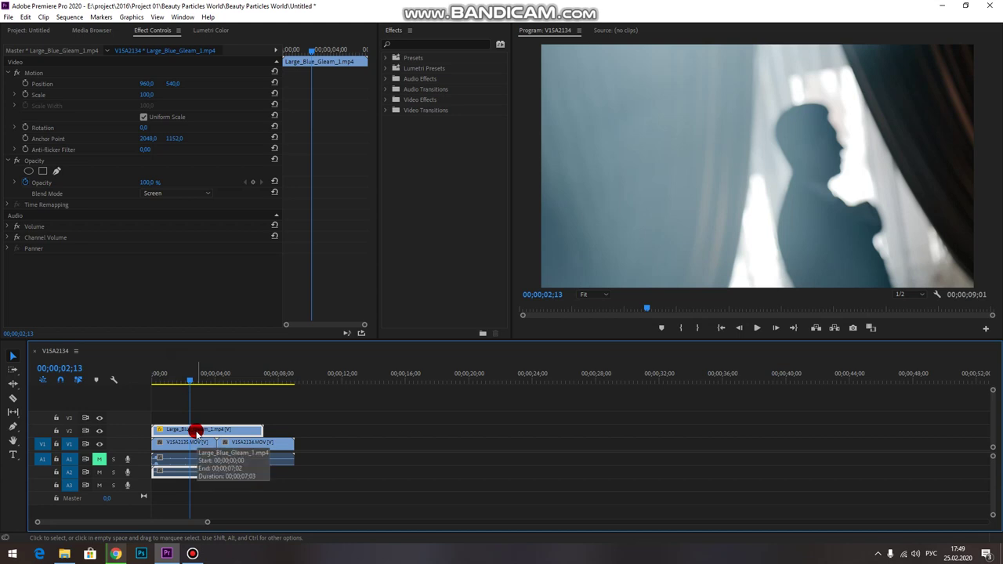
drag(190, 424, 184, 431)
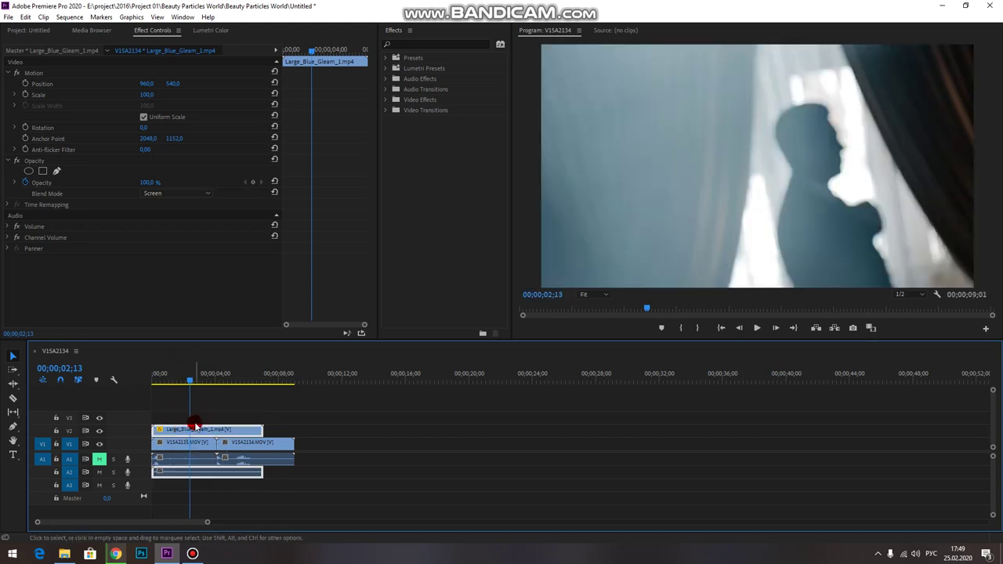
key(Delete)
drag(180, 365, 153, 379)
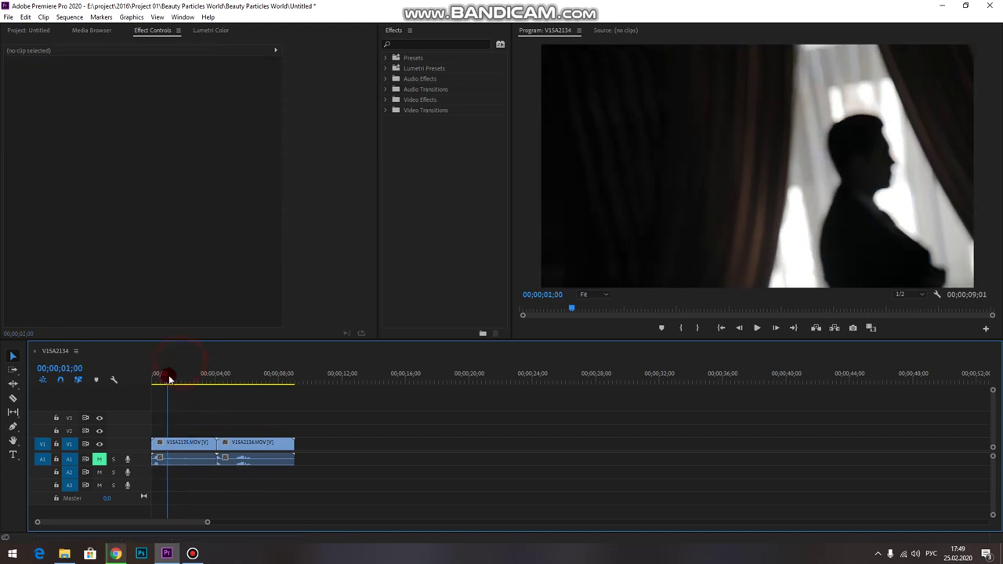
- Browse the Project bin of overlay clips with the playhead at 00;00;01;12
click(35, 32)
scroll(123, 137, up, 3)
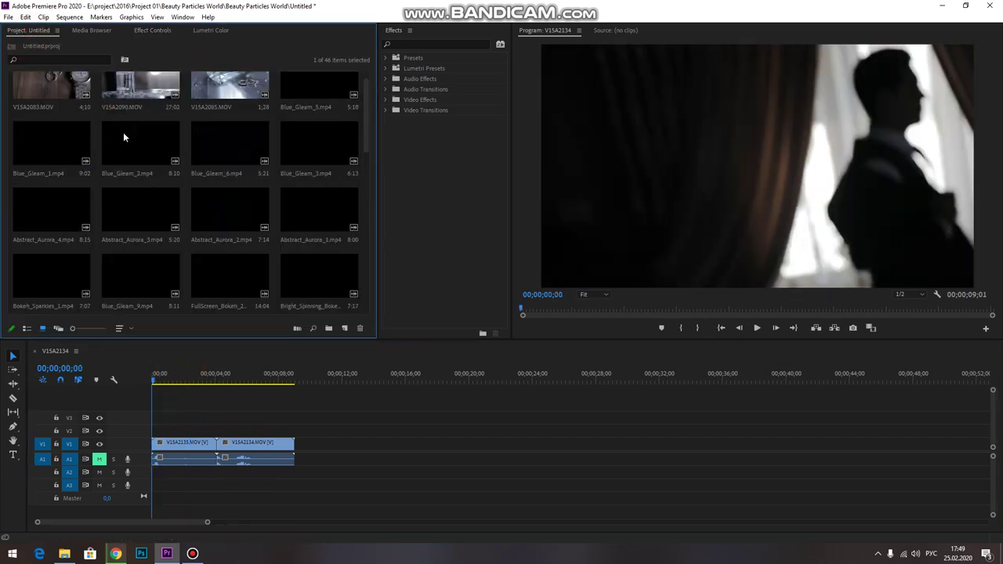
scroll(132, 136, down, 2)
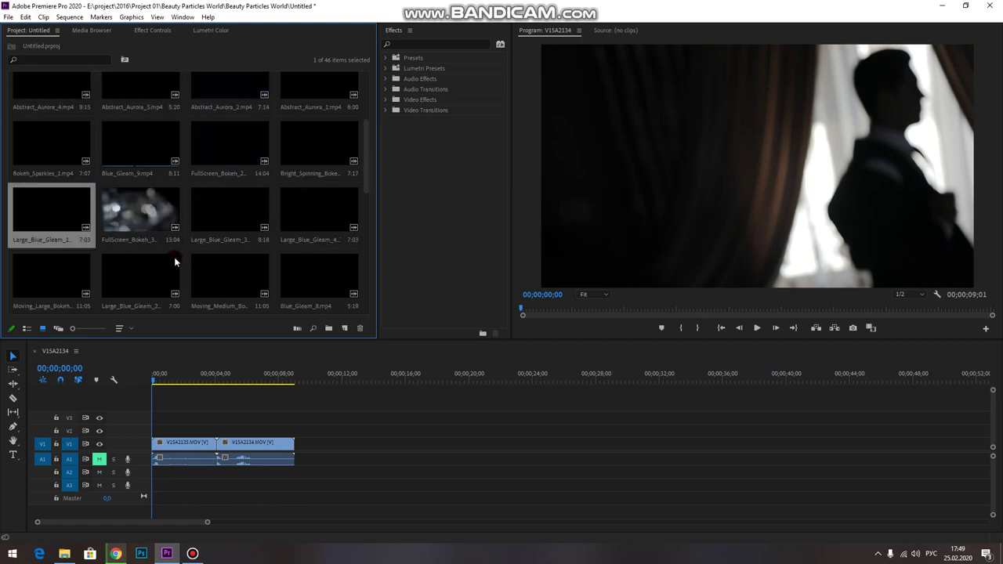
drag(161, 377, 173, 377)
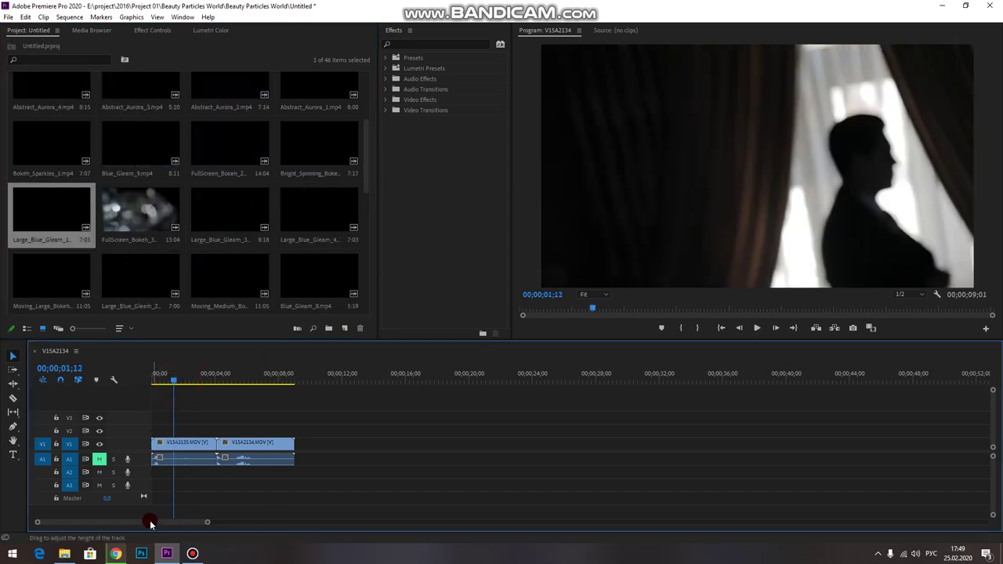
- Bring up the RocketStock '35 FREE Prism Bokeh Effect Overlays' article in Chrome and select its title
click(115, 554)
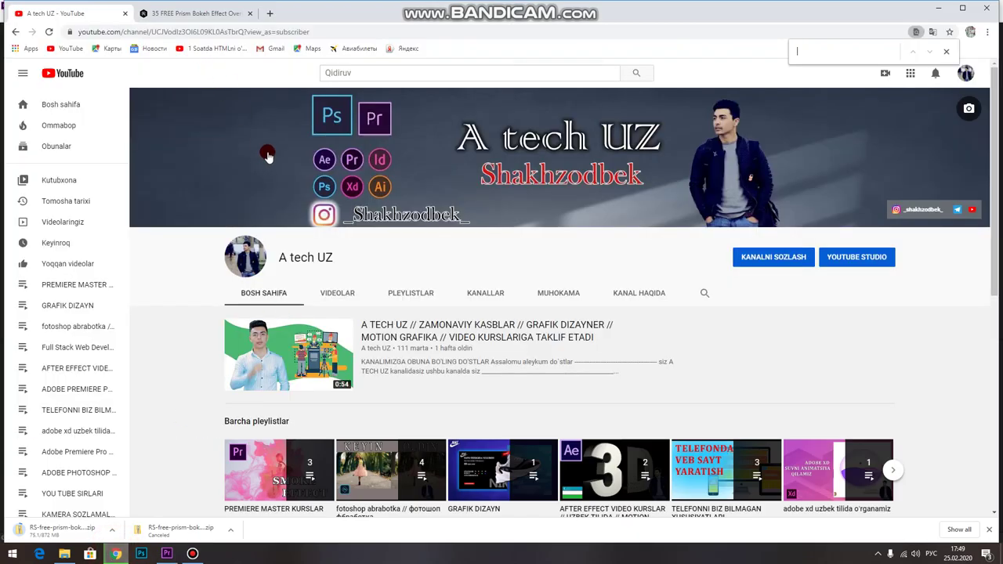
click(181, 13)
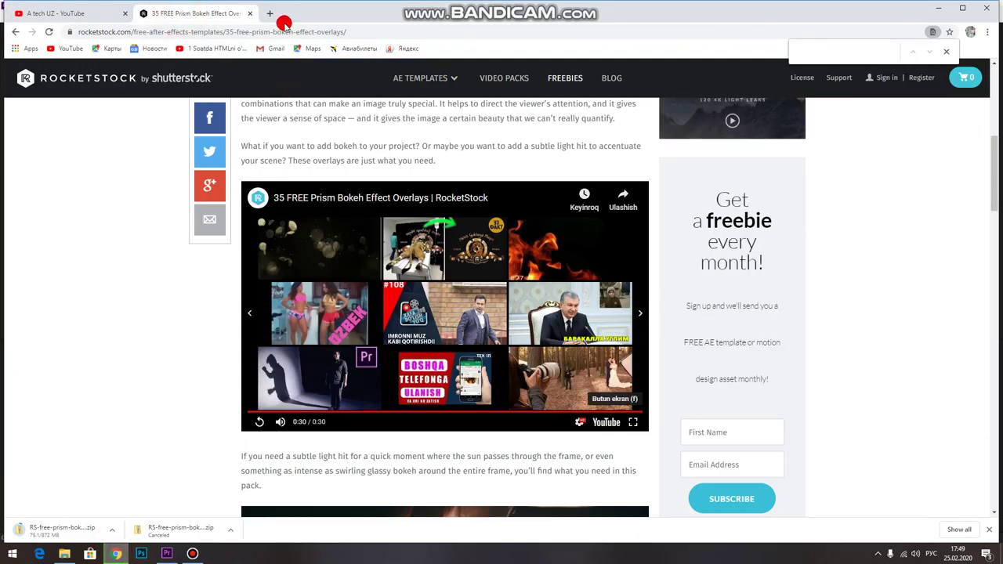
scroll(397, 156, up, 8)
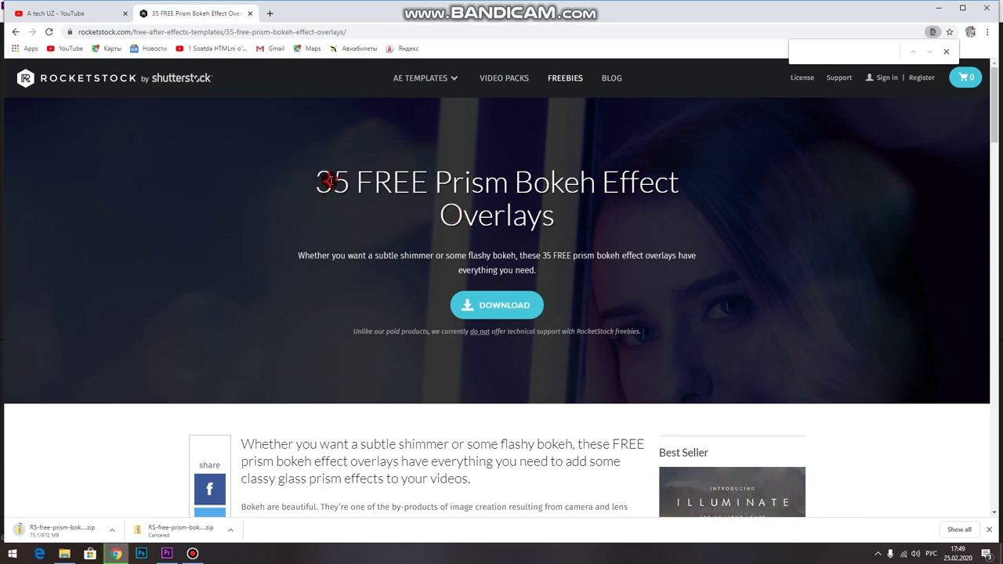
drag(314, 178, 704, 197)
click(717, 224)
triple_click(632, 222)
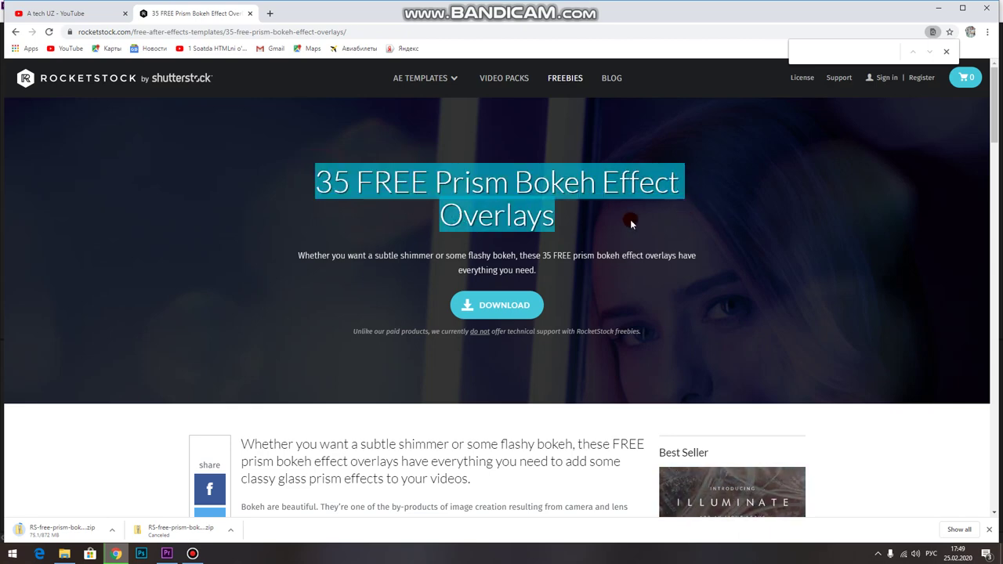
click(627, 232)
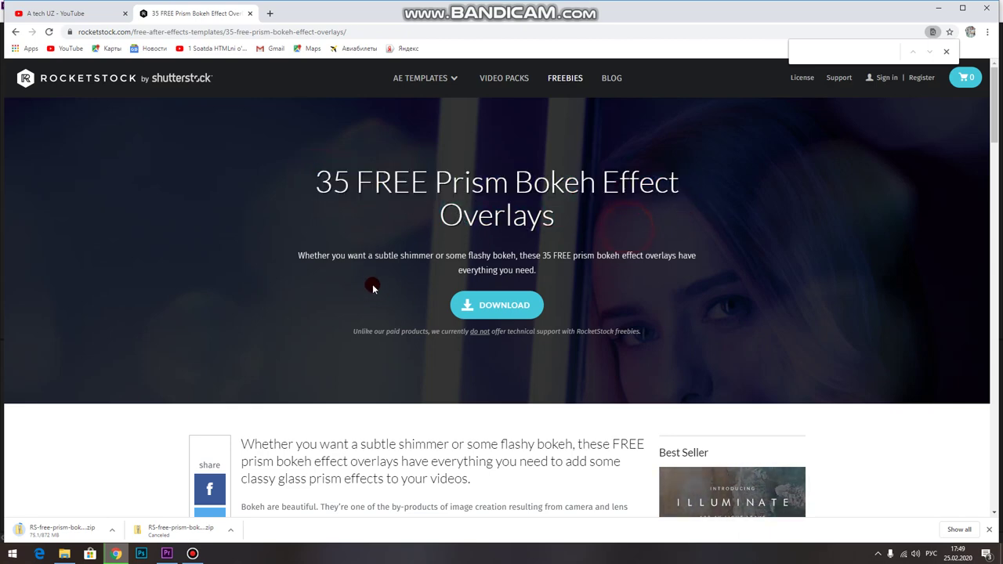
- Read through the article's description, then return to the Download button
scroll(332, 278, down, 5)
scroll(329, 277, down, 3)
scroll(325, 281, down, 4)
scroll(326, 280, up, 3)
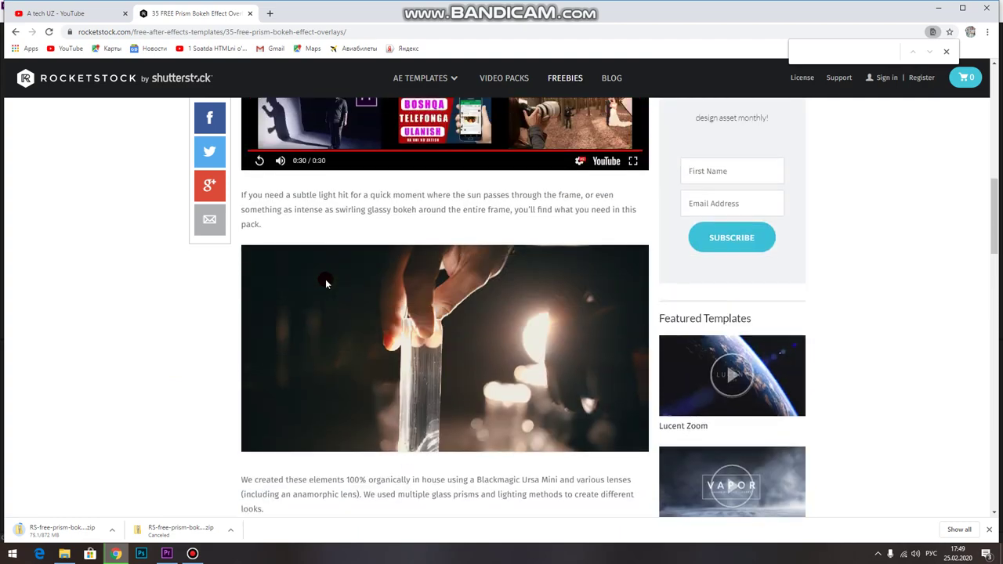
scroll(475, 304, down, 4)
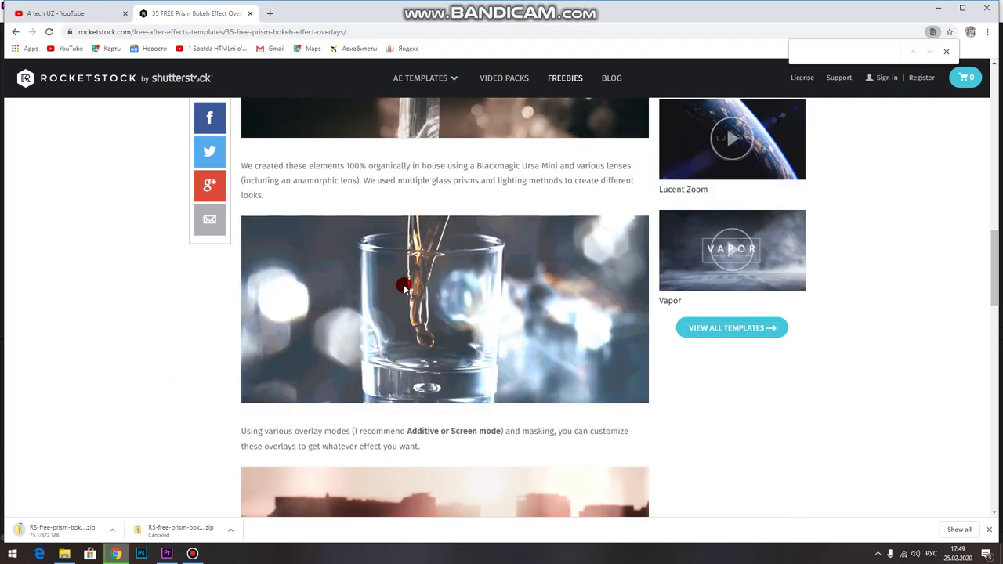
scroll(402, 287, down, 2)
scroll(403, 286, down, 1)
scroll(542, 196, down, 2)
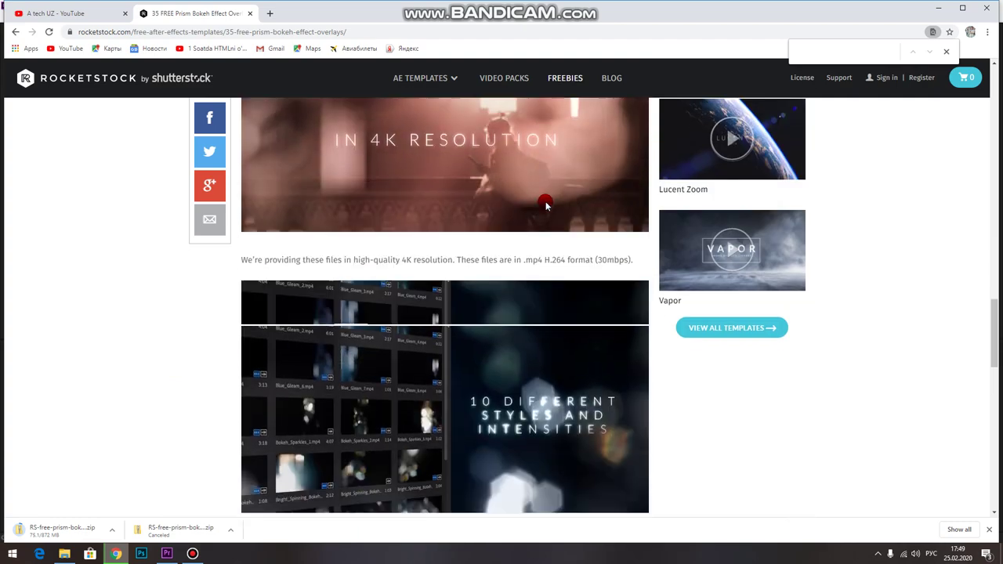
scroll(311, 286, down, 2)
scroll(311, 280, down, 3)
scroll(316, 282, up, 5)
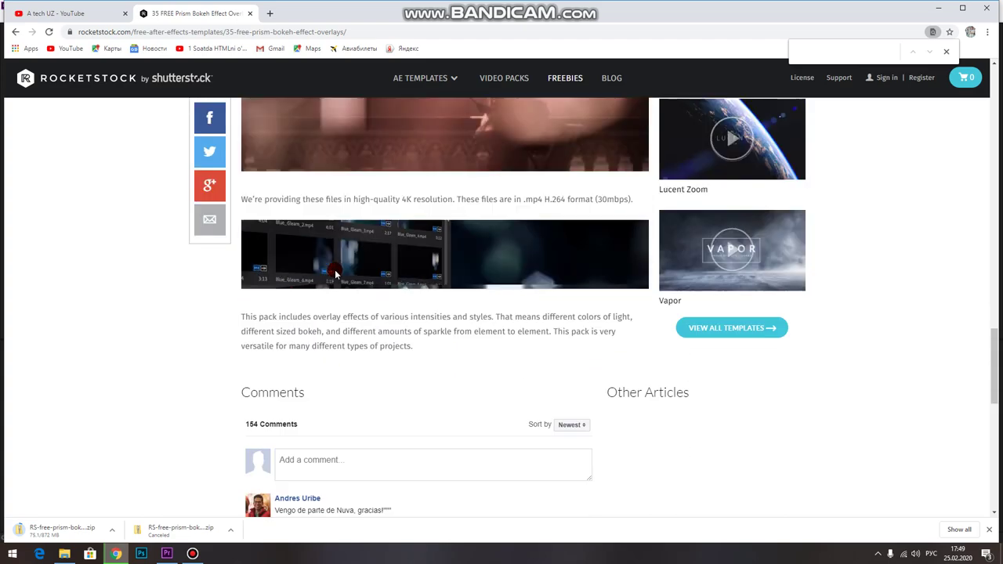
scroll(330, 278, up, 6)
scroll(338, 269, up, 4)
scroll(338, 269, up, 4)
scroll(337, 274, up, 2)
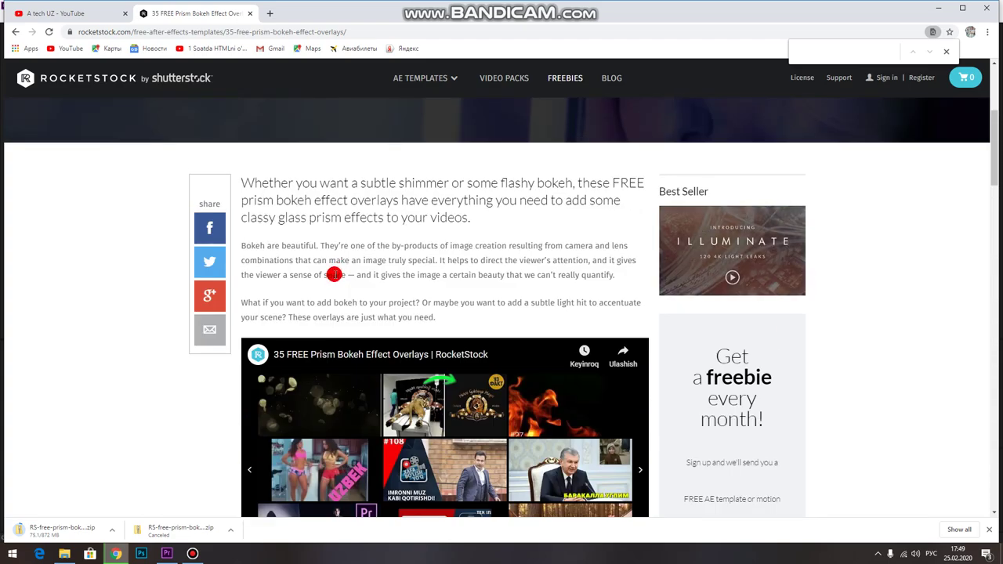
scroll(337, 278, up, 3)
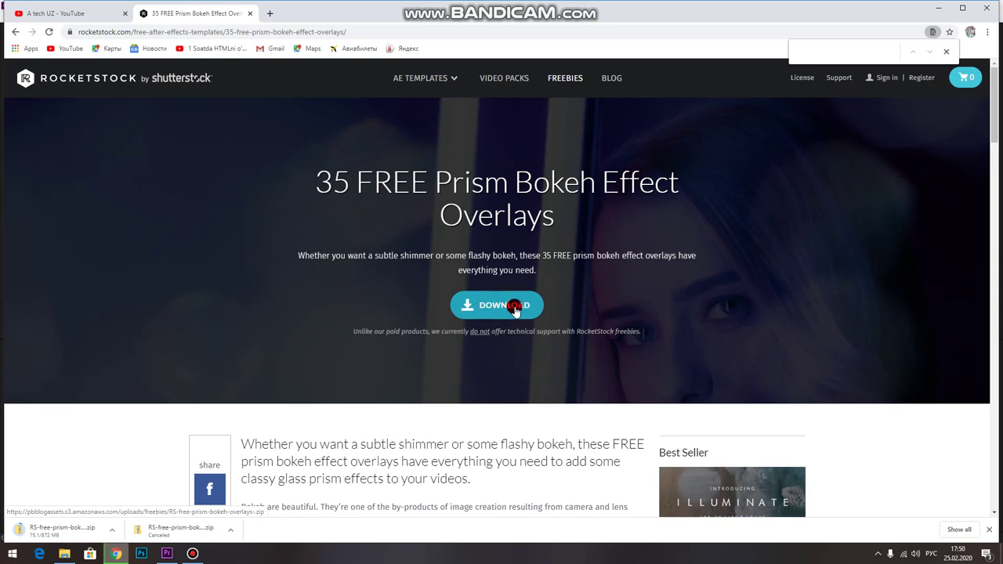
- Start the bokeh overlay pack download and check its progress in the download bar
click(486, 307)
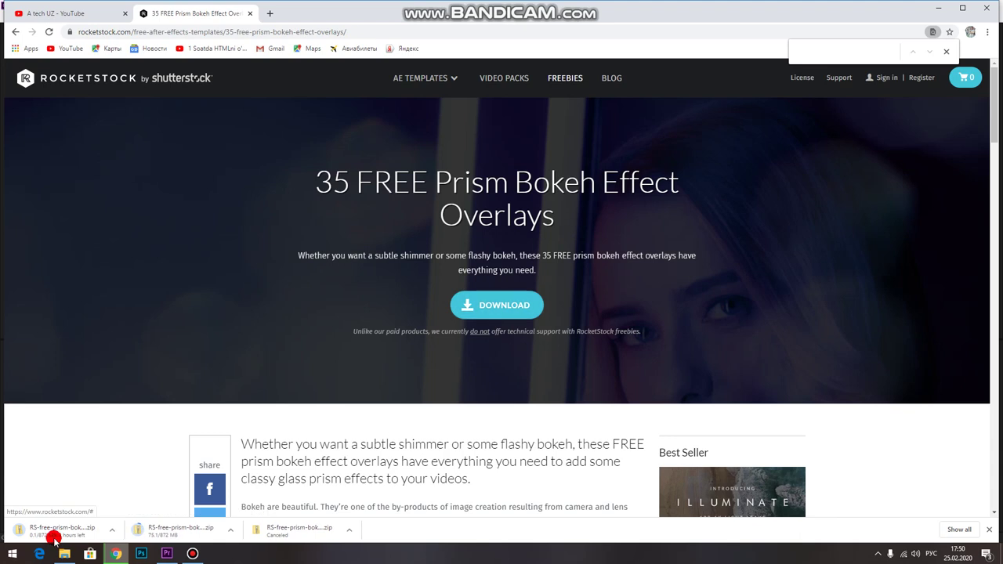
click(28, 532)
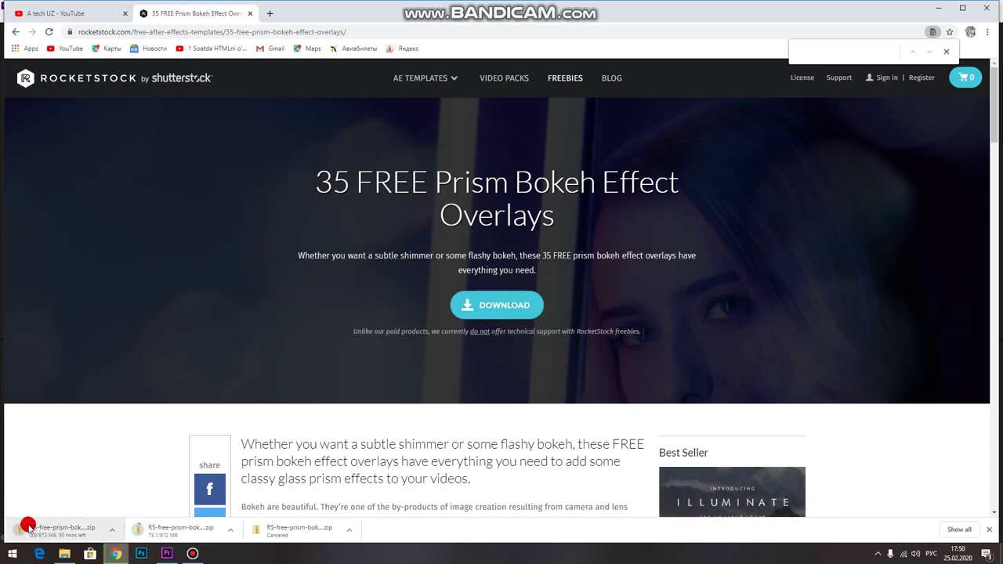
drag(29, 529, 14, 527)
drag(72, 537, 225, 527)
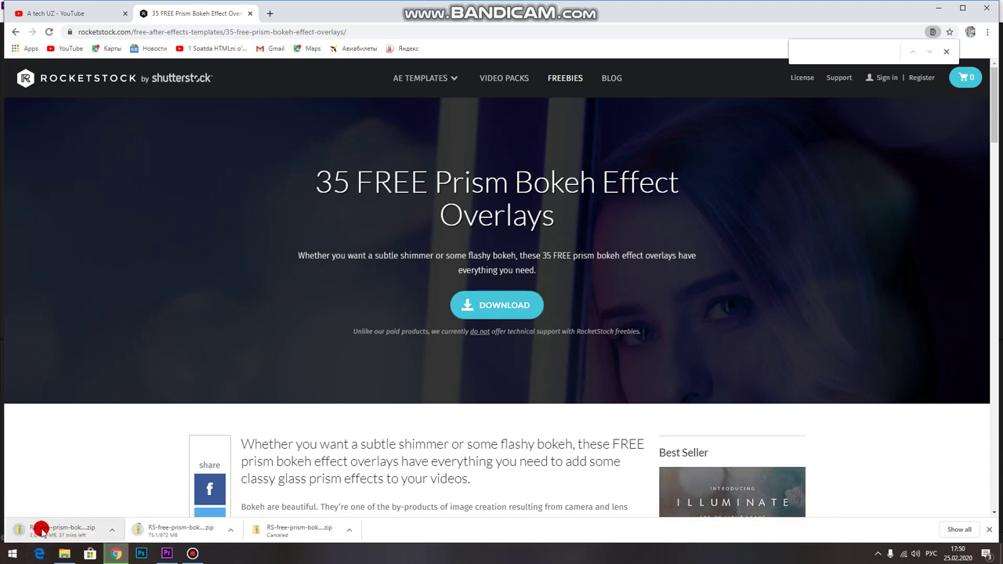
- Cancel the second overlay download
click(230, 530)
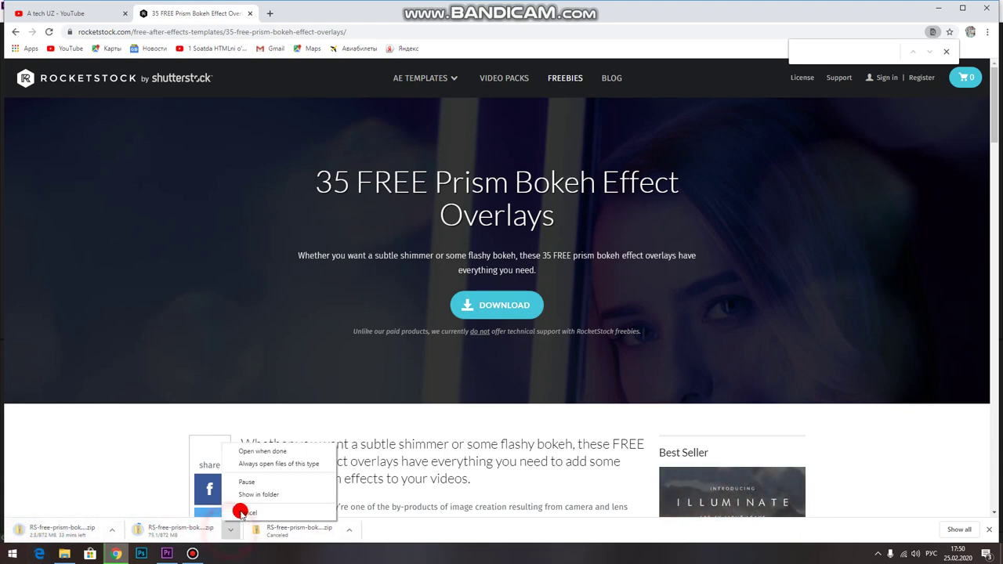
click(249, 480)
click(231, 530)
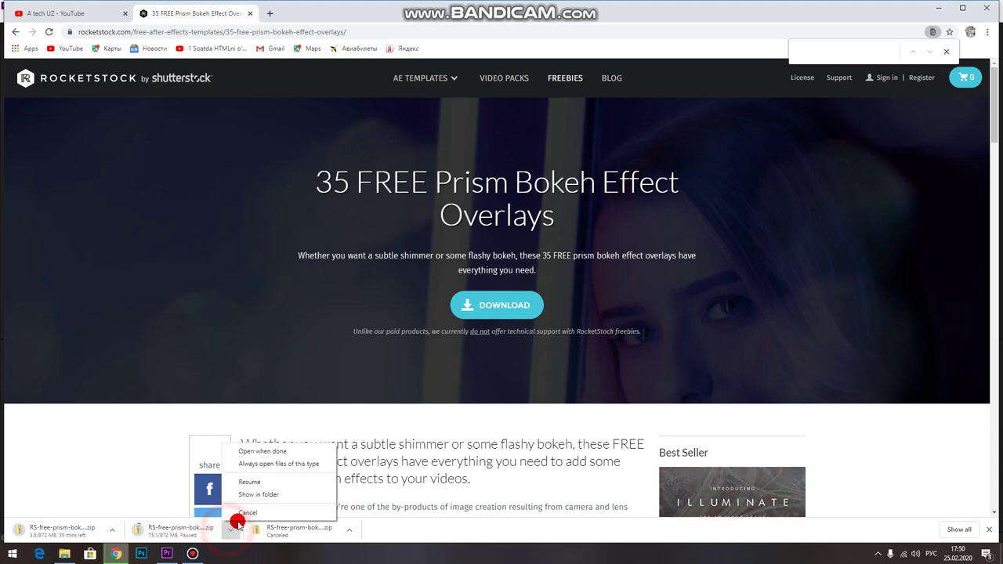
click(239, 502)
click(231, 530)
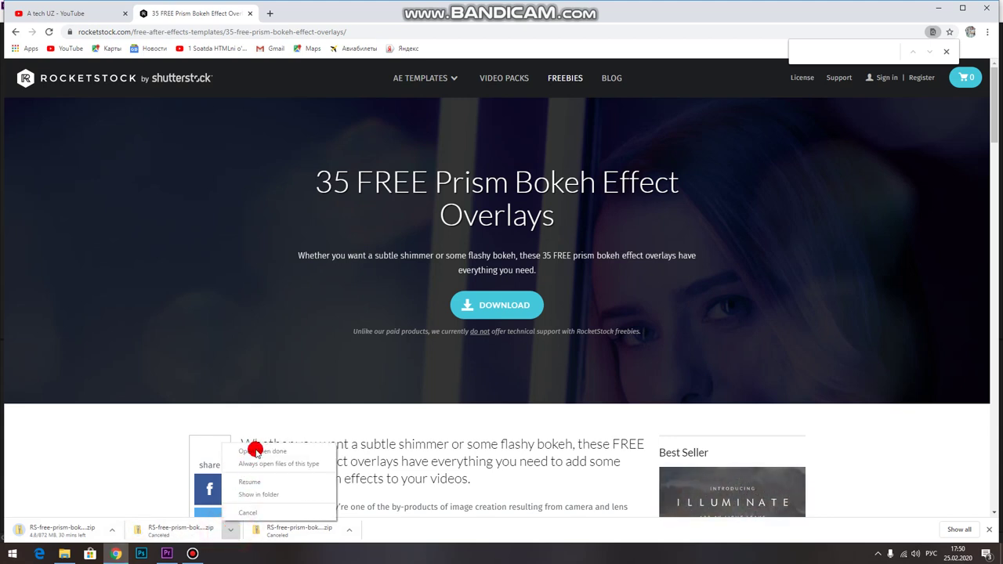
- Pause the first overlay download and dismiss its menu
click(111, 532)
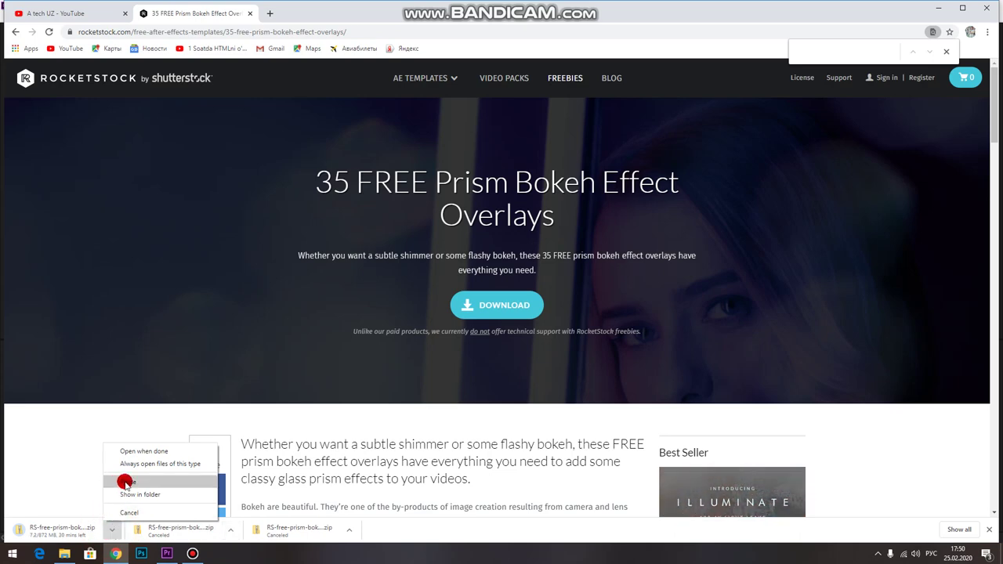
click(127, 483)
click(112, 531)
click(132, 495)
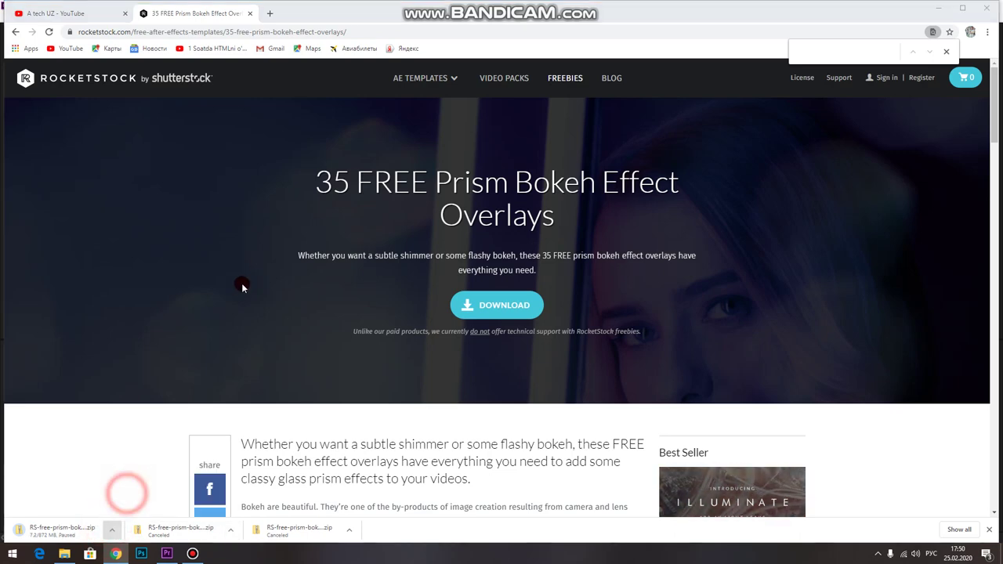
click(489, 170)
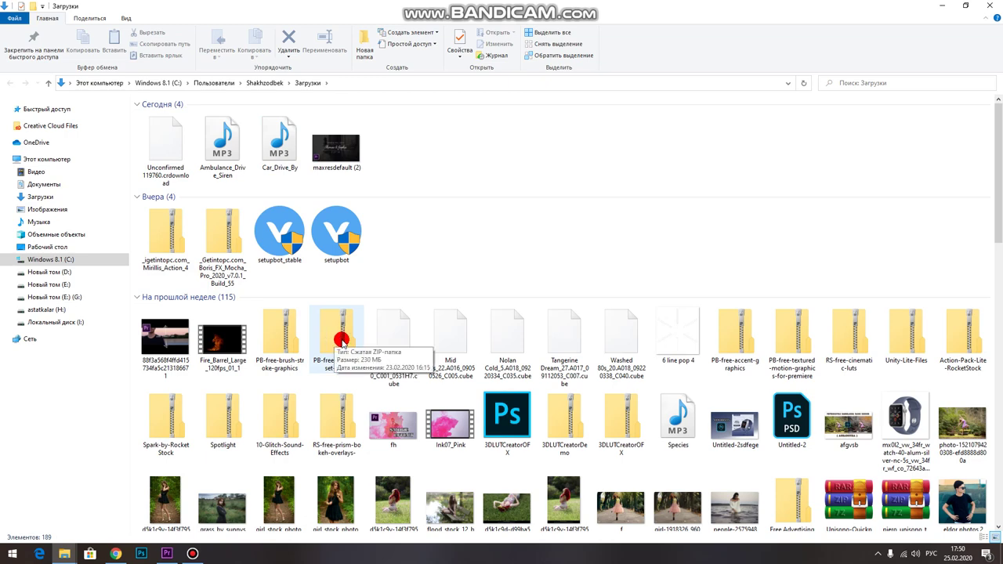
- Open the RS-free-prism-bokeh-overlays ZIP in Large icons view and open Abstract_Aurora_1 in Movies & TV
double_click(341, 409)
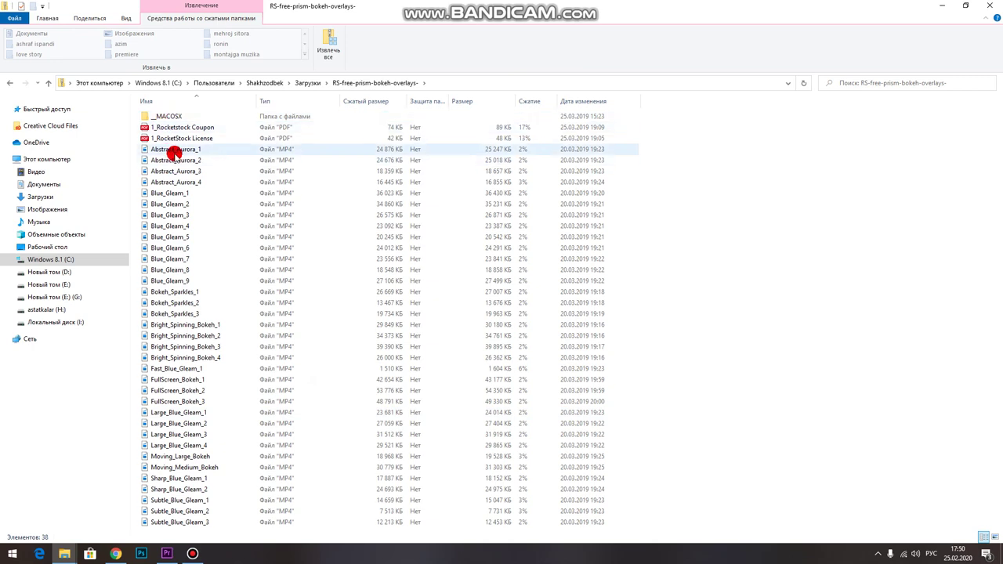
click(994, 538)
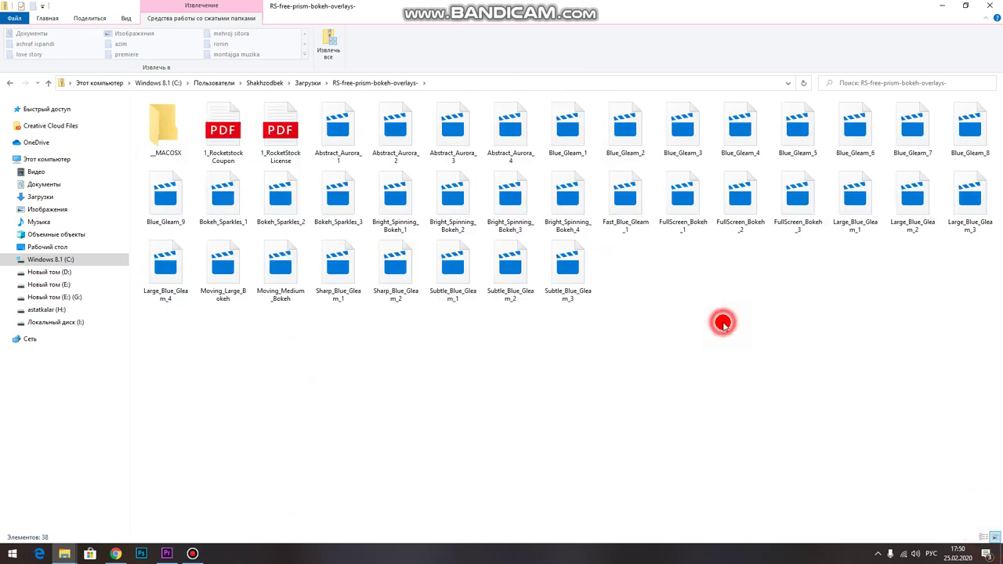
click(340, 132)
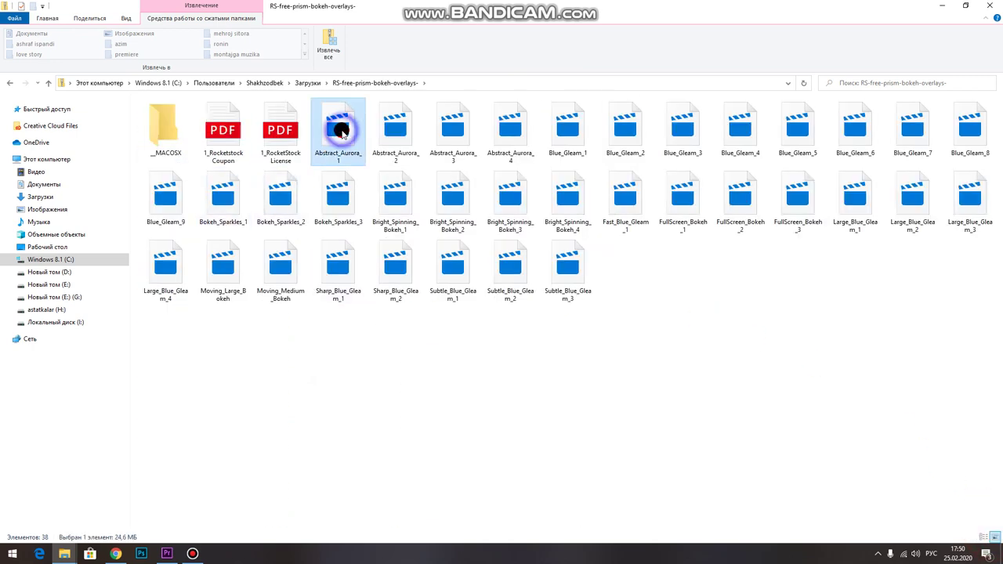
right_click(342, 134)
click(351, 139)
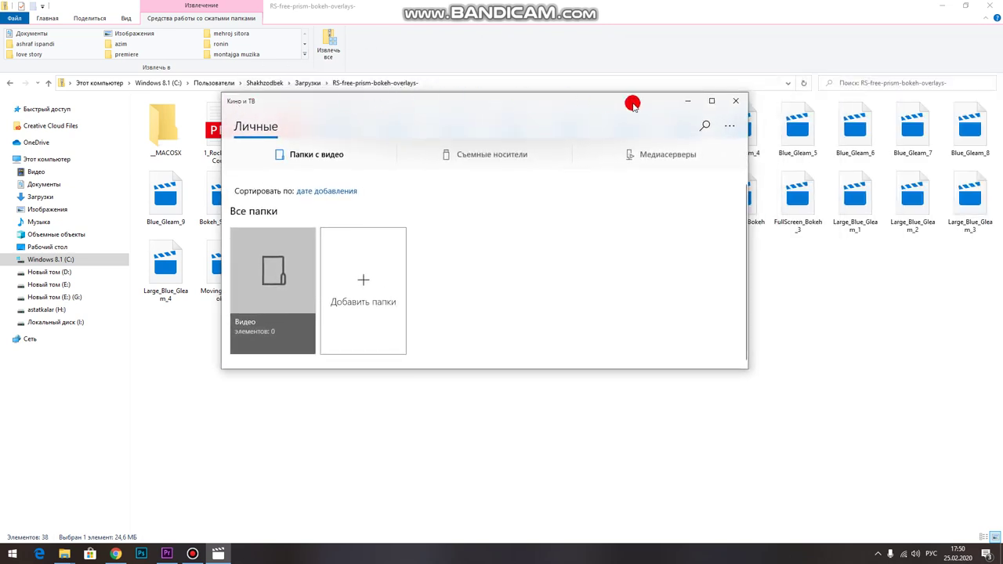
- Play Abstract_Aurora_1 in Movies & TV, try it full screen, then close the player
click(738, 104)
right_click(342, 134)
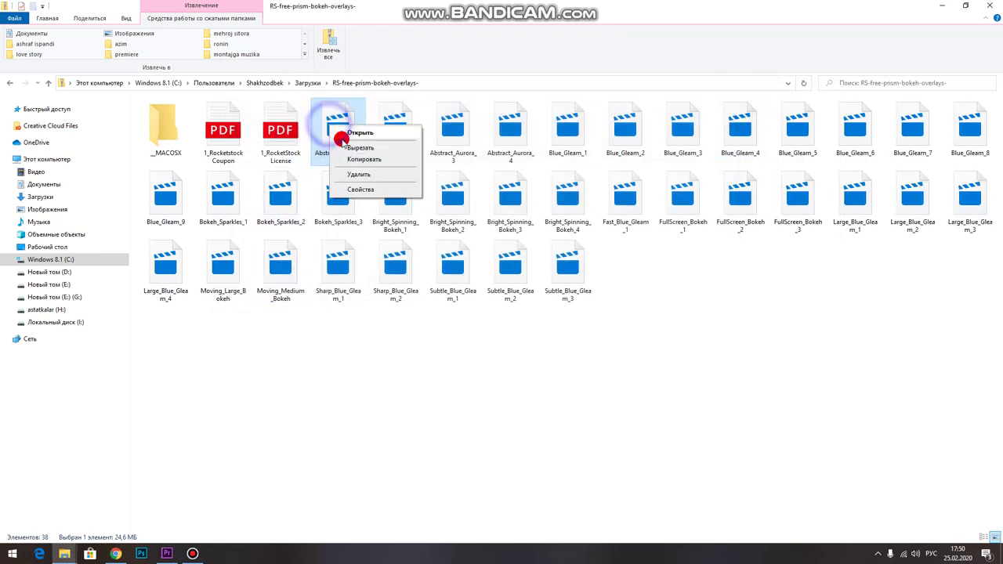
click(345, 134)
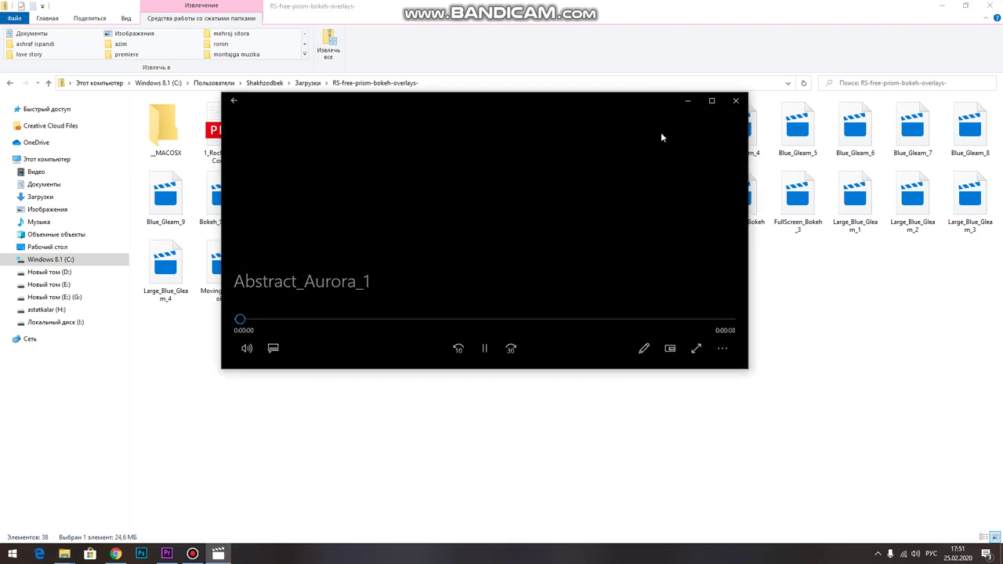
click(713, 104)
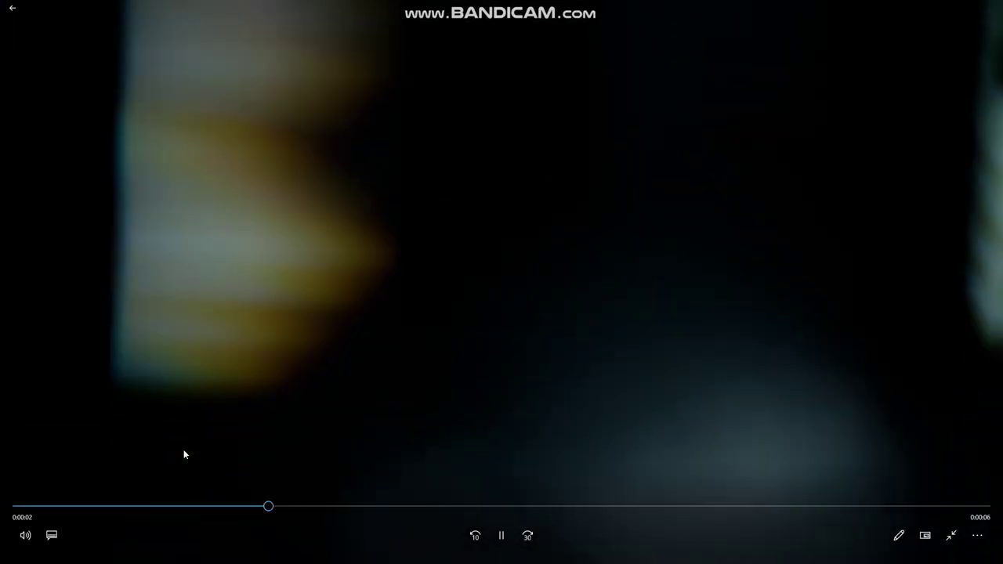
click(952, 535)
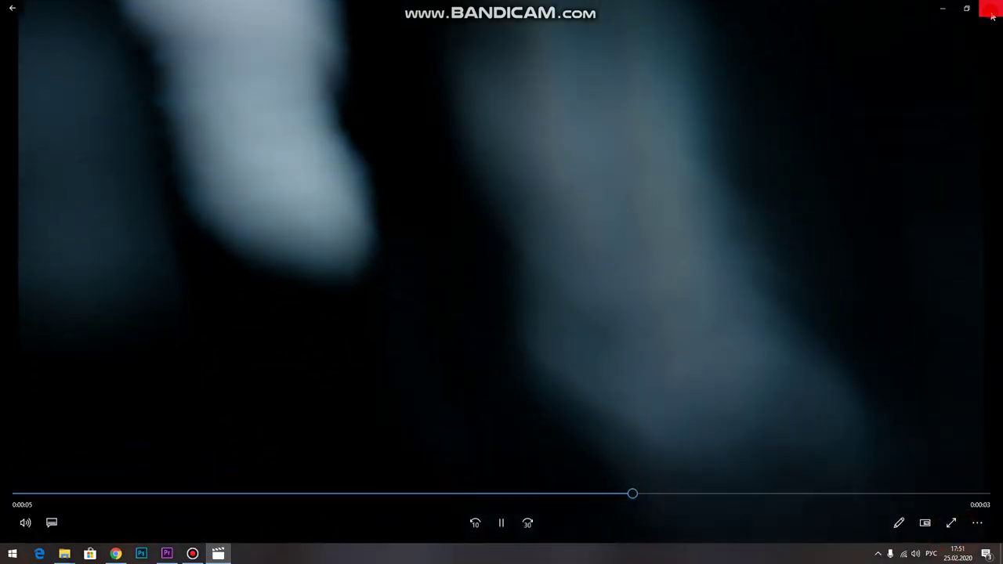
click(991, 7)
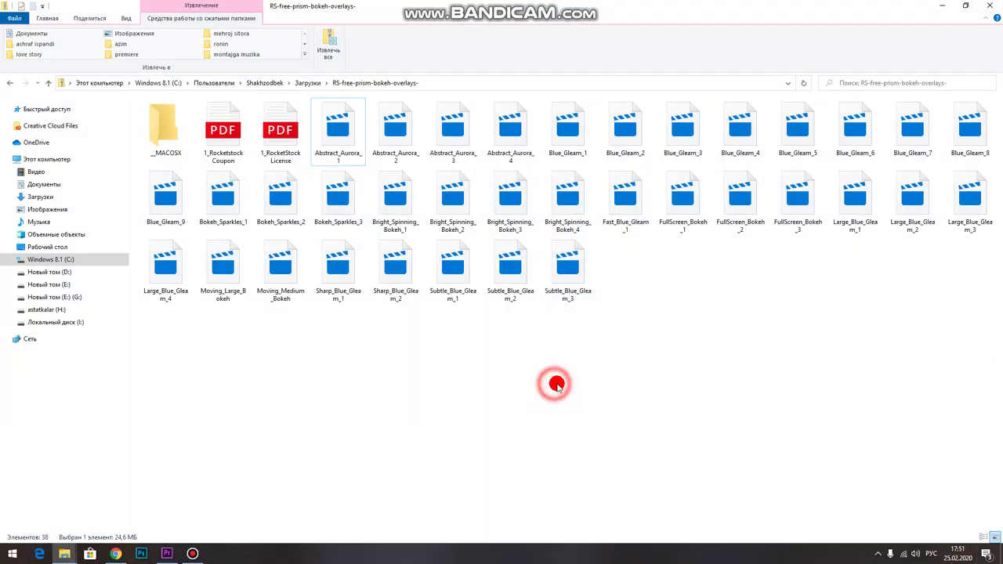
- Inspect the __MACOSX folder, return to the 38 overlay items, and briefly bring up Premiere Pro
double_click(167, 135)
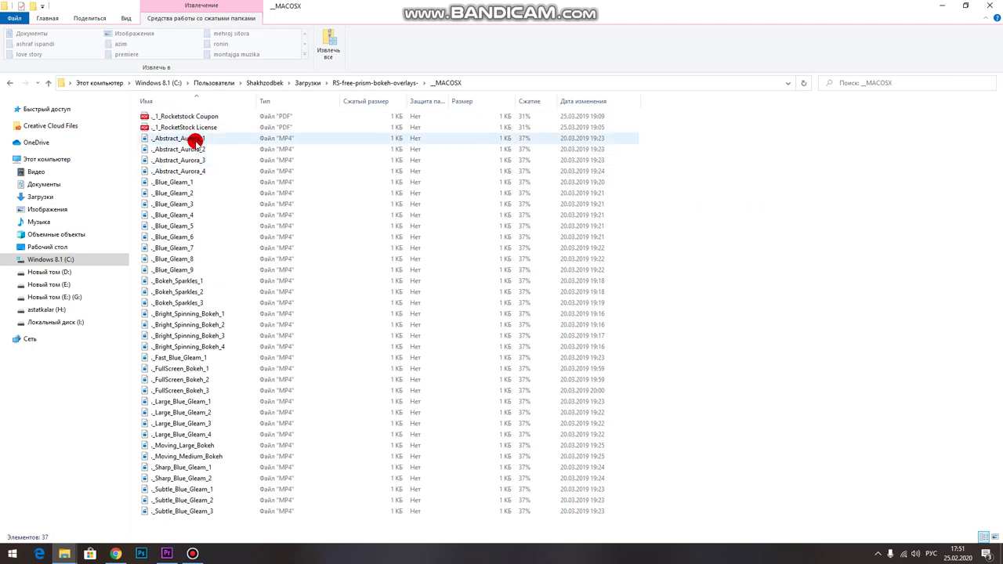
click(9, 83)
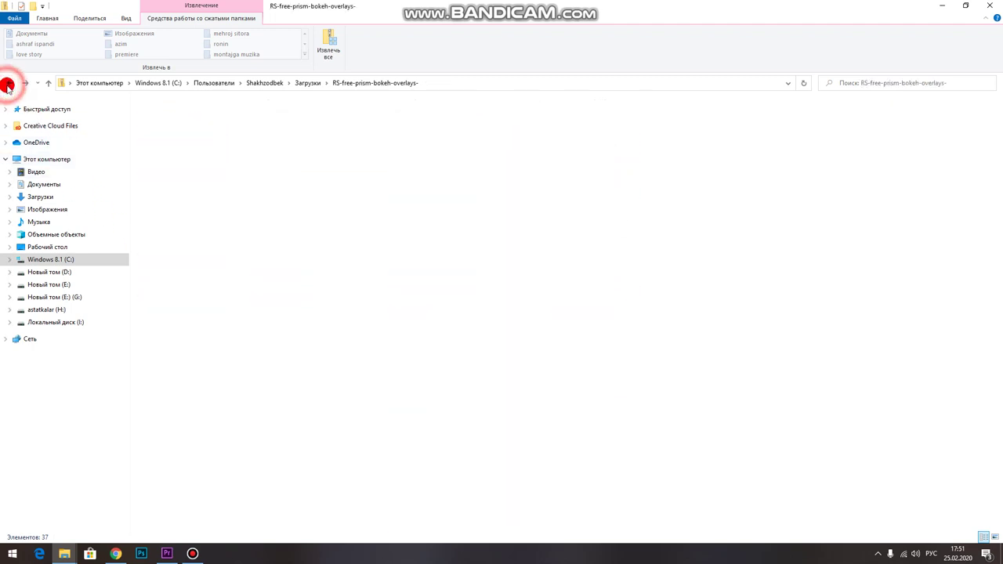
click(169, 129)
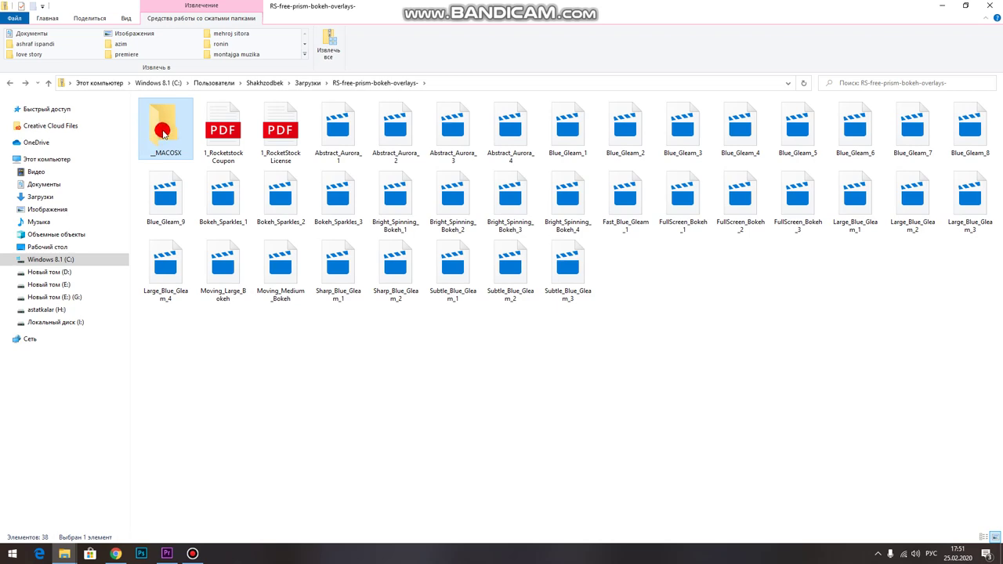
drag(164, 133, 184, 540)
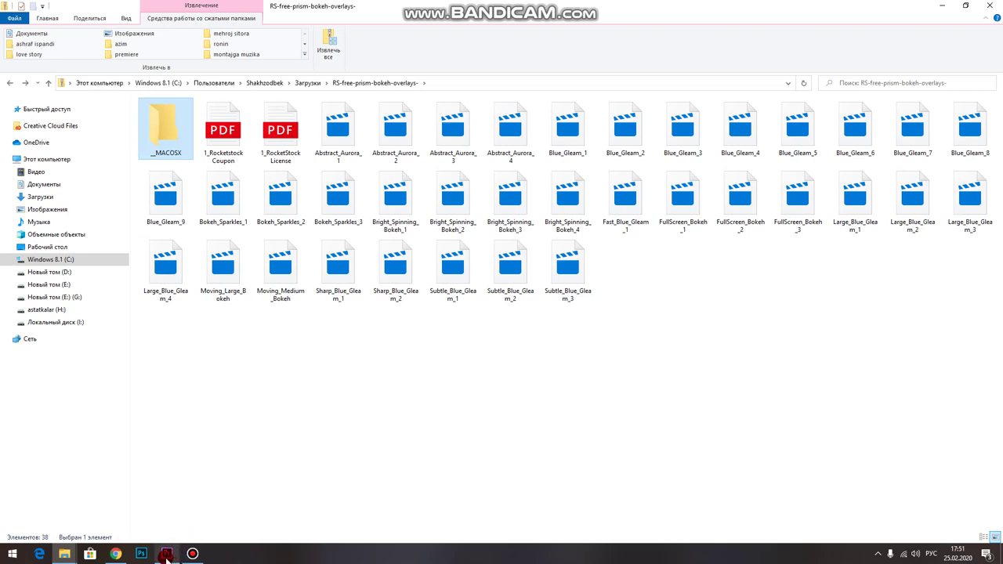
click(166, 554)
click(166, 554)
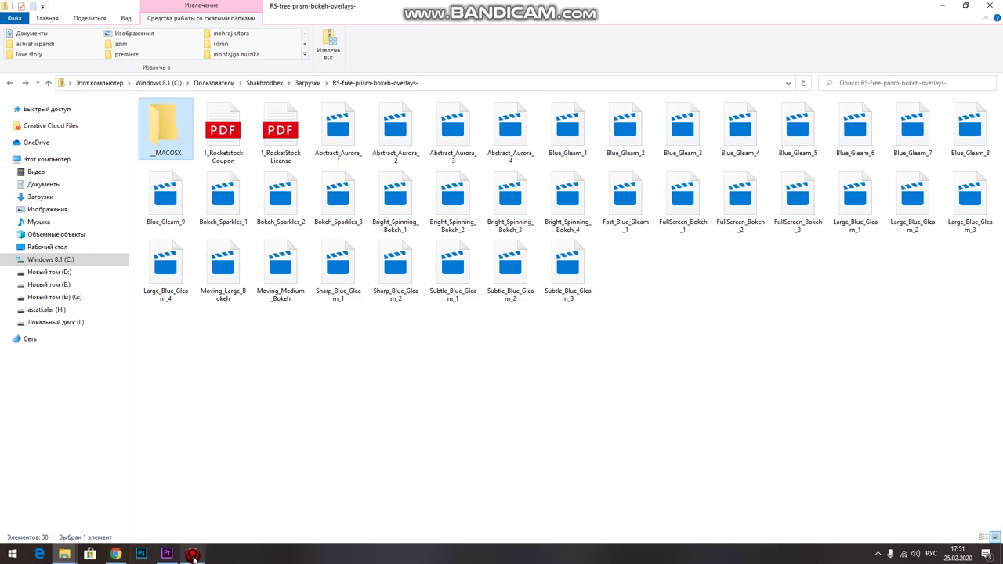
- Bring Chrome forward and switch to the YouTube channel home page tab
click(118, 555)
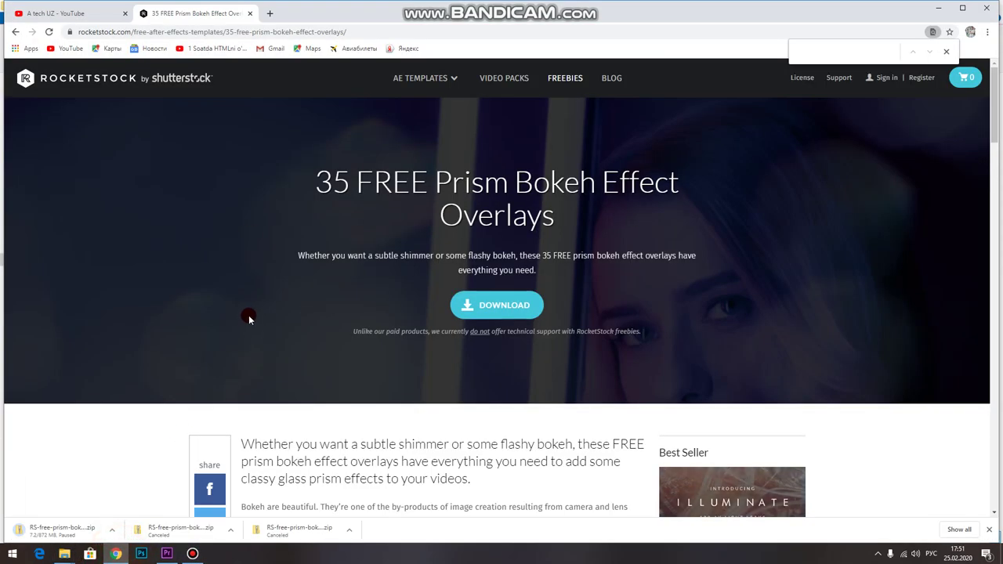
click(71, 13)
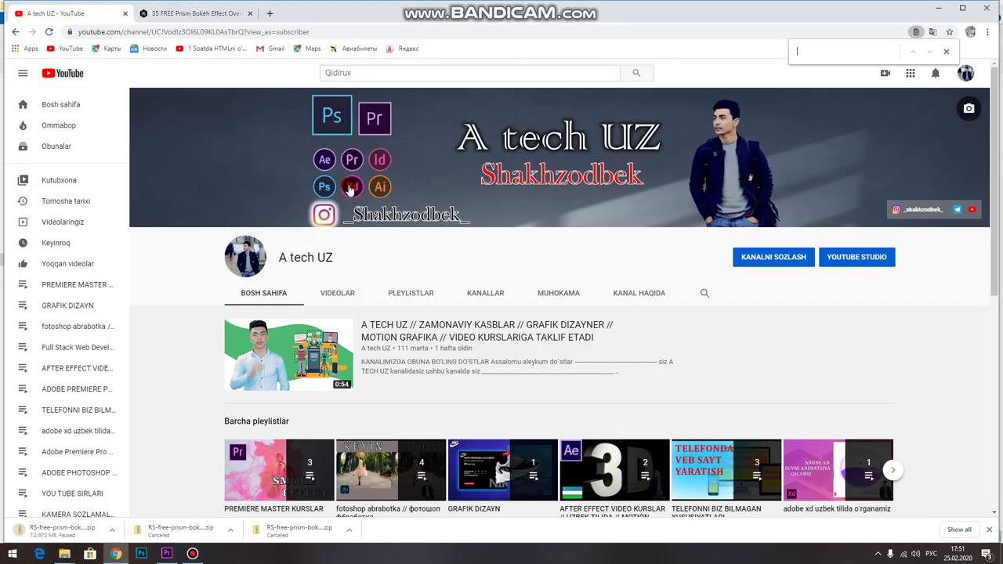